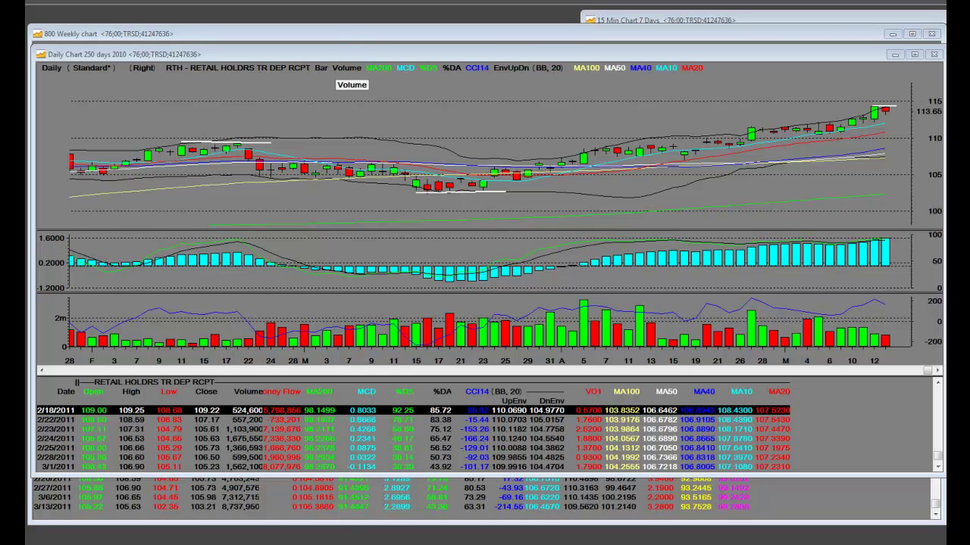
- Page the daily chart's data table forward to the May 2011 rows, showing the 5/12/2011 candle
left_click(708, 57)
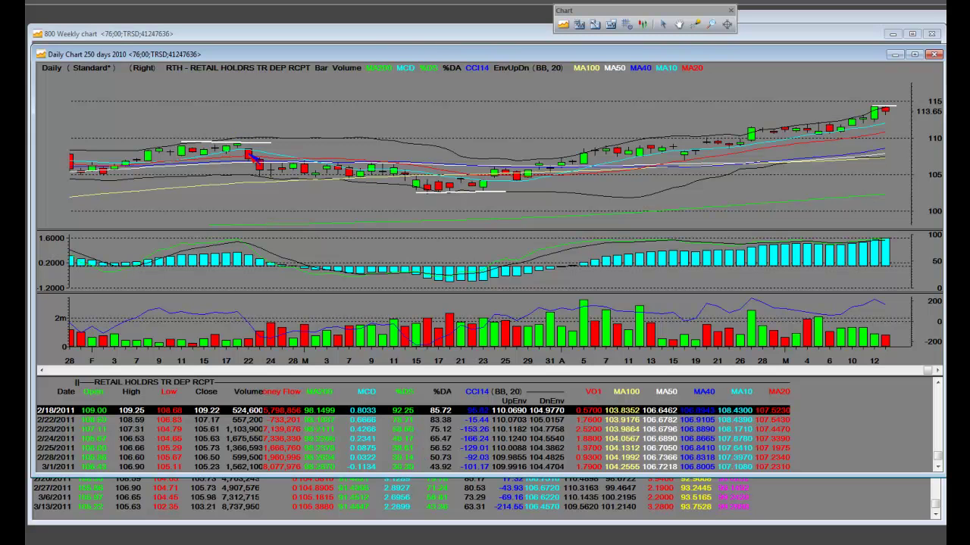
key("Page_Down")
key("Page_Down")
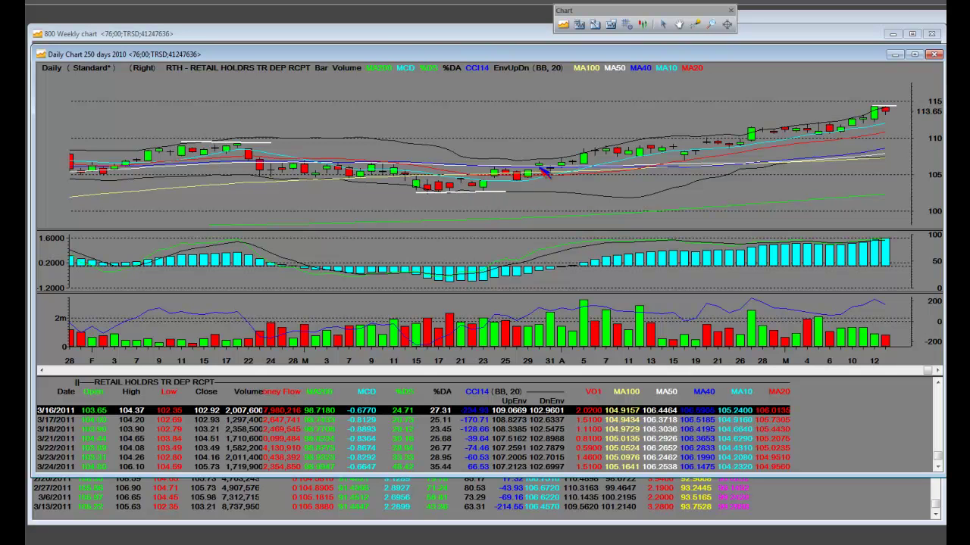
left_click(879, 109)
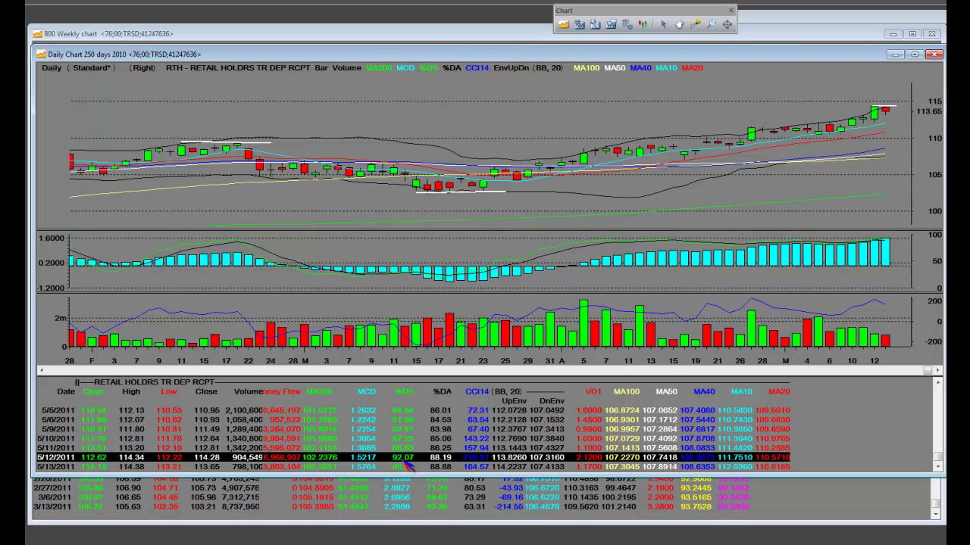
- Show the 5/13/2011 candle's data, bring the weekly chart forward and open the 250-day daily chart
left_click(886, 110)
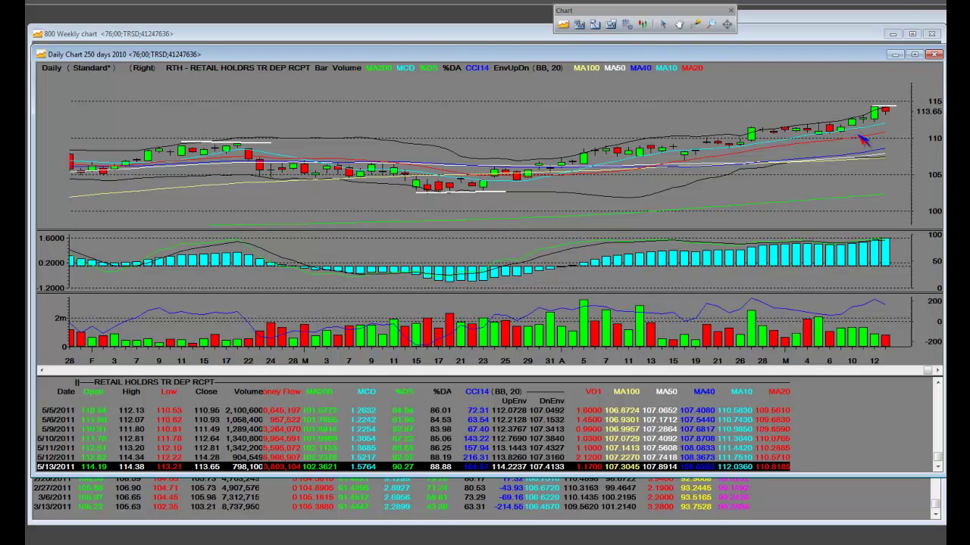
left_click_drag(834, 57, 206, 105)
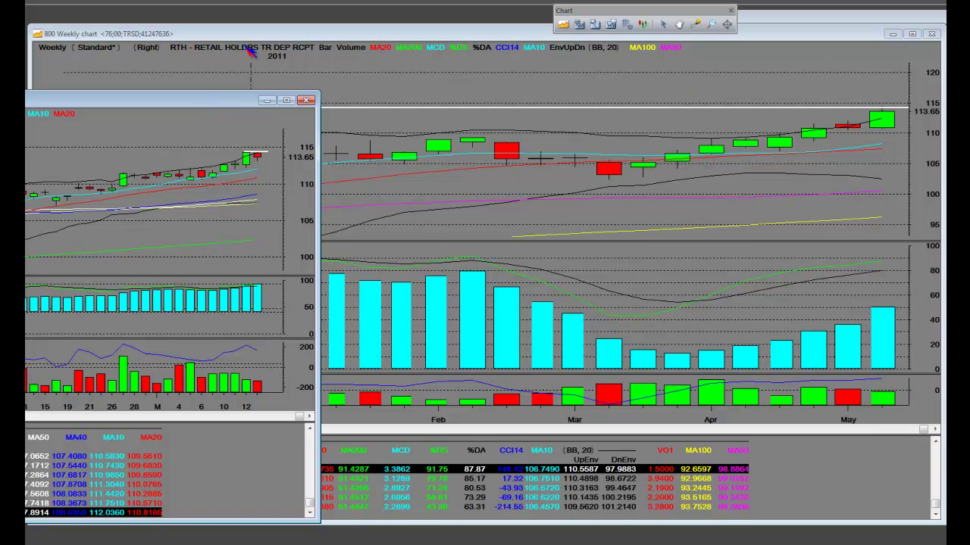
left_click(888, 126)
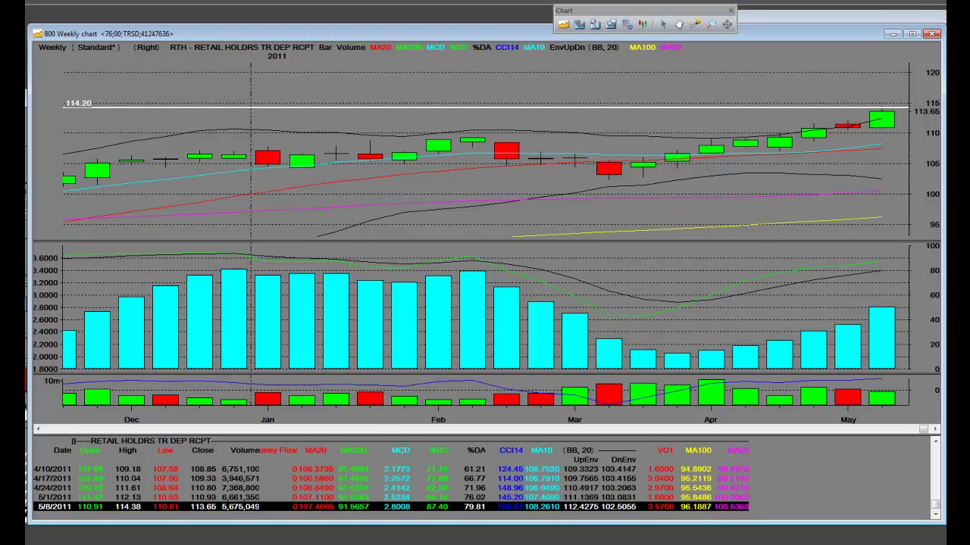
double_click(499, 146)
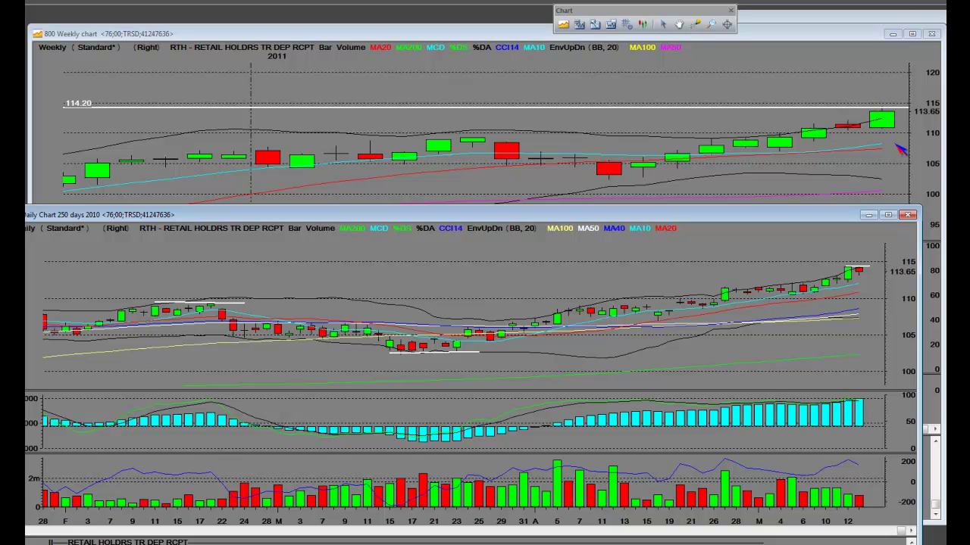
- Shift the daily chart window up and down to compare with the weekly chart, then maximise it
left_click_drag(584, 216, 601, 162)
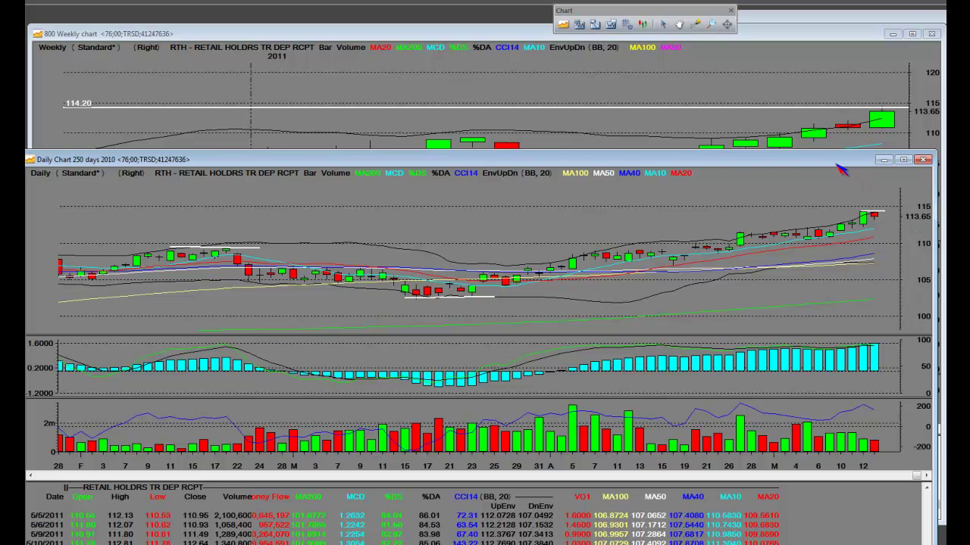
left_click_drag(829, 161, 787, 262)
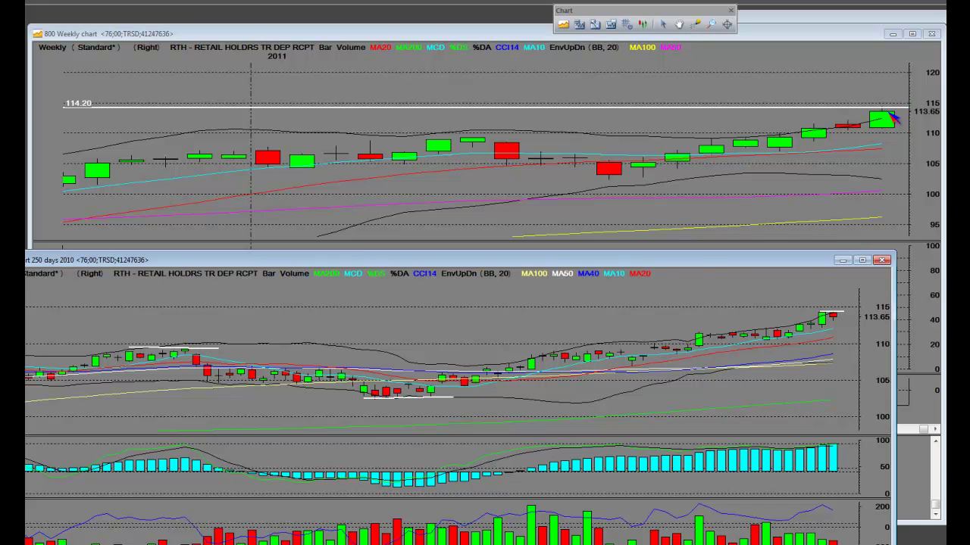
left_click_drag(700, 262, 735, 171)
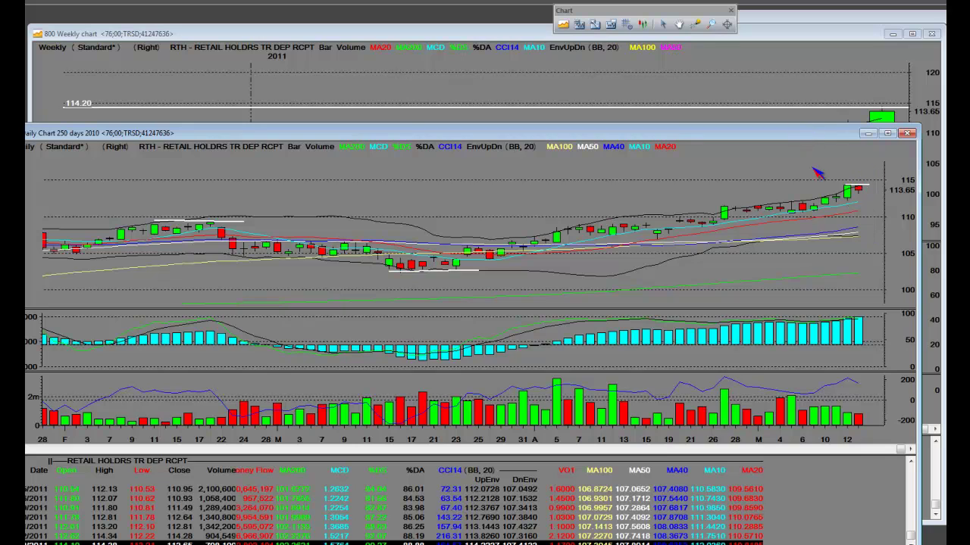
double_click(755, 133)
- Restore the daily chart and load the 2/18, 3/16 and 3/18/2011 bars into the data table
double_click(787, 47)
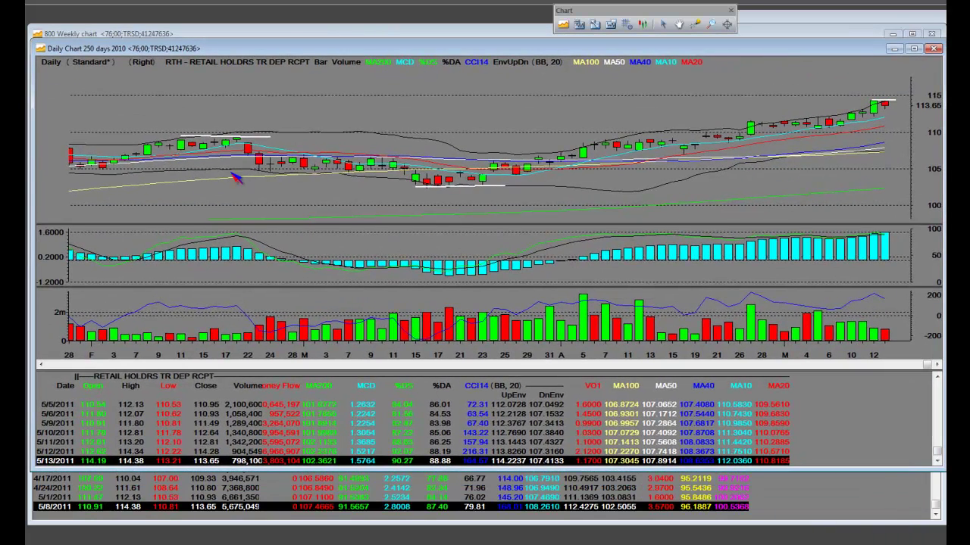
left_click(240, 144)
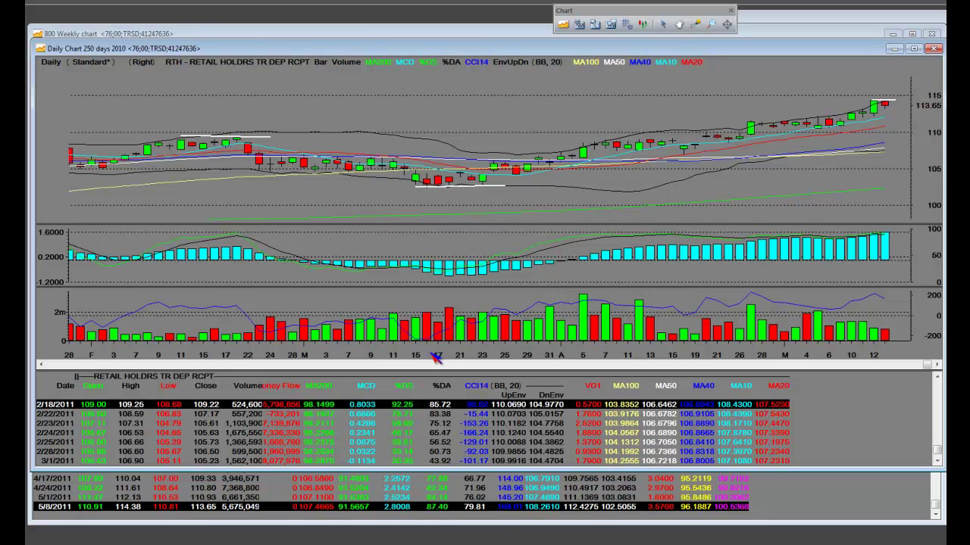
left_click(430, 188)
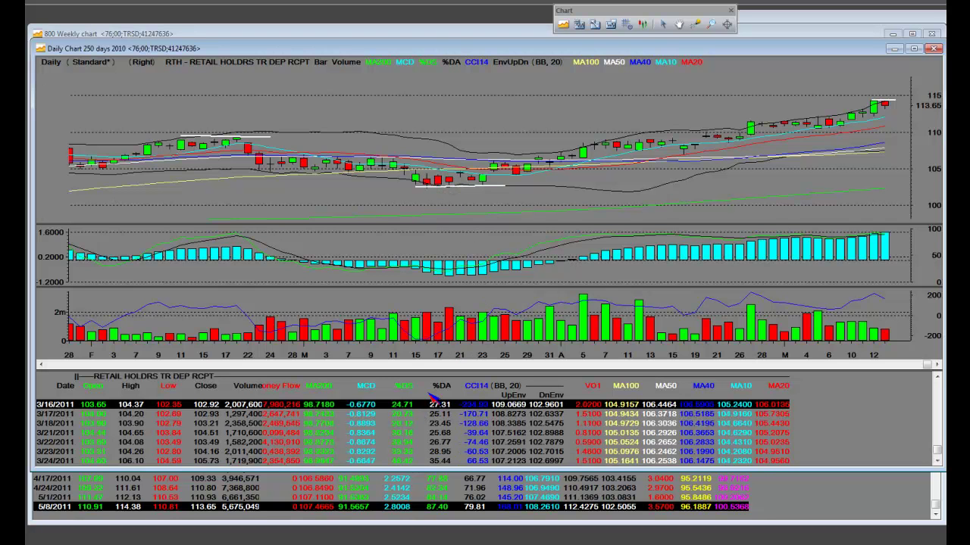
left_click(453, 186)
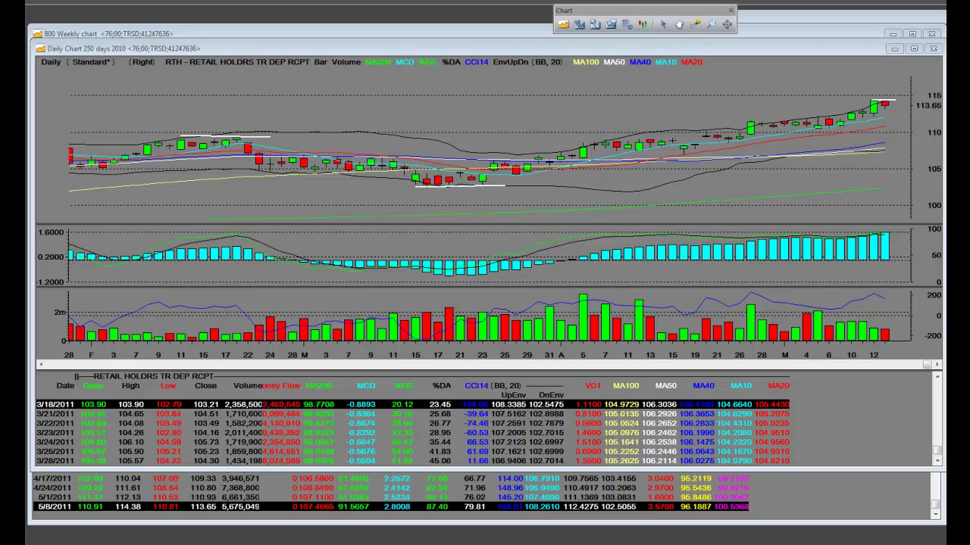
- Place a vertical marker line at the latest candle, then delete it
left_click(884, 100)
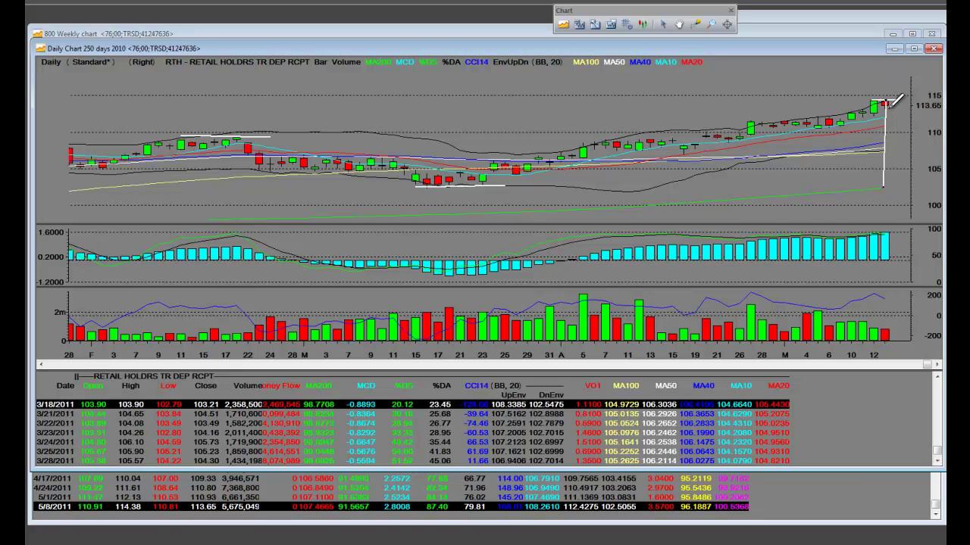
right_click(888, 133)
left_click(913, 139)
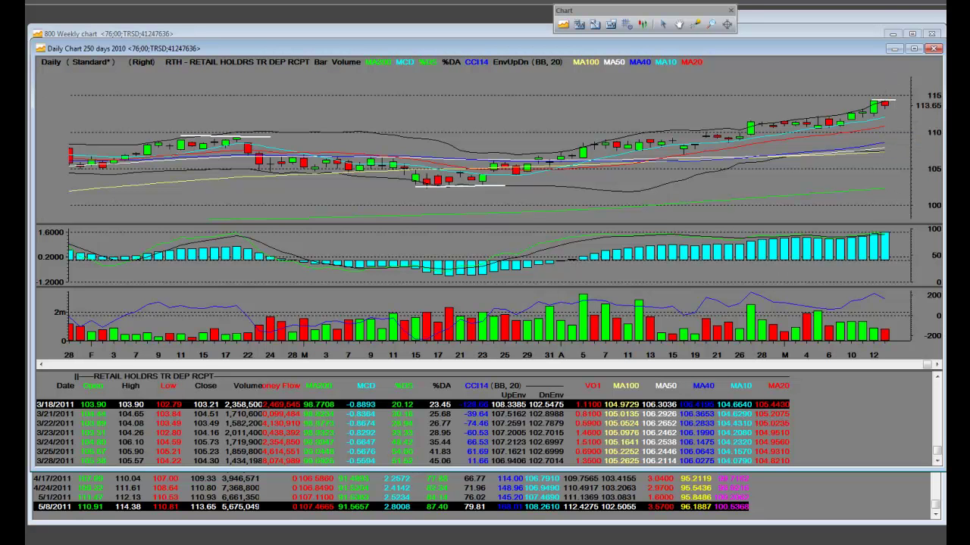
- Clear the spreadsheet from view and draw a February-high-to-March-low downtrend and a March-low uptrend line
key("alt+Tab")
left_click_drag(588, 120, 602, 117)
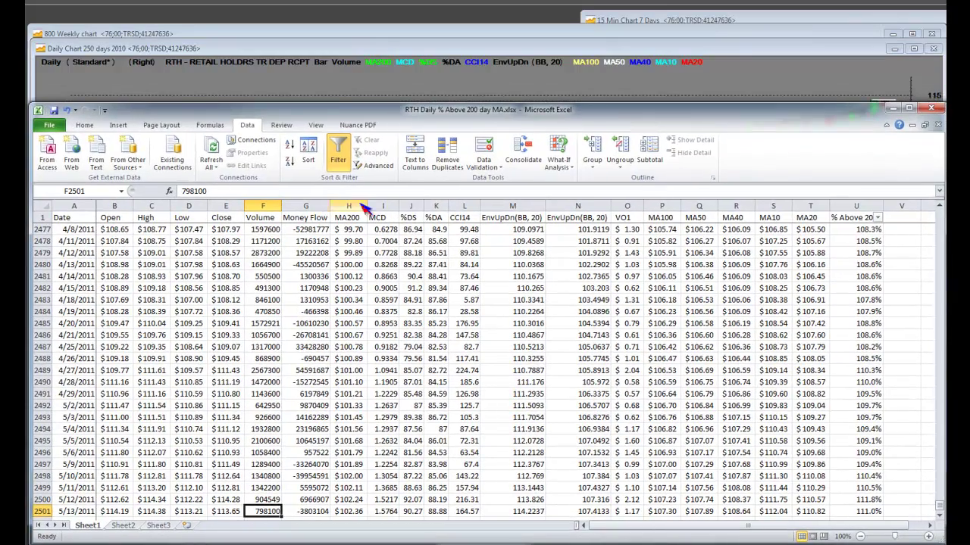
left_click_drag(663, 119, 30, 87)
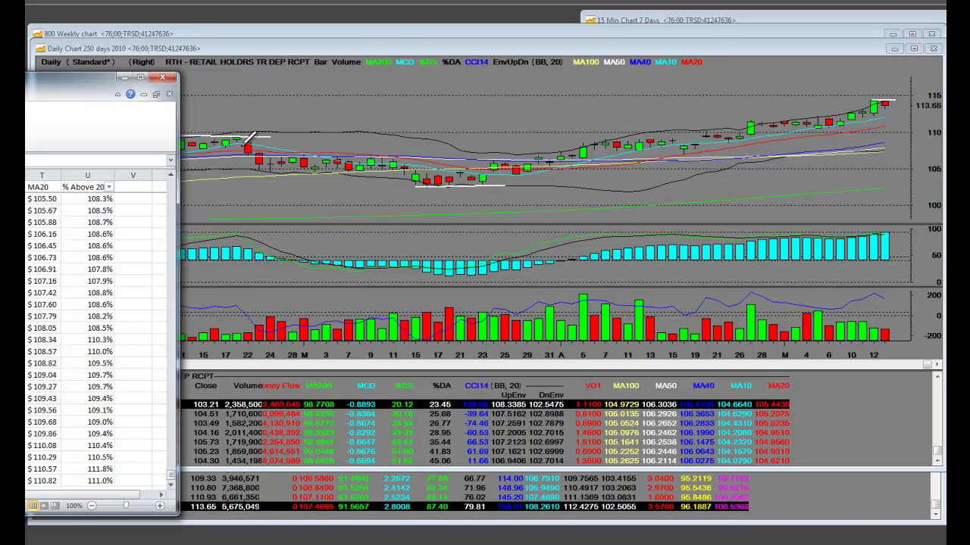
left_click(61, 99)
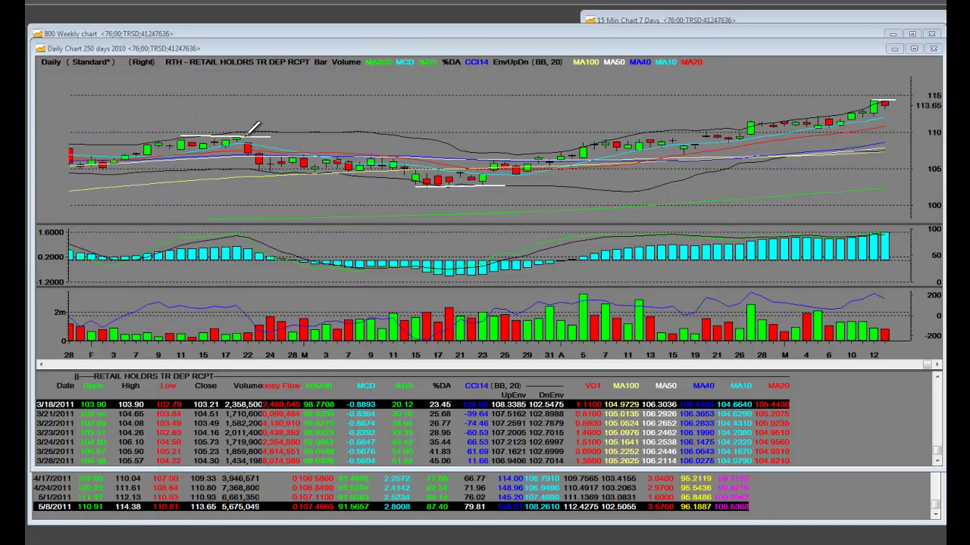
left_click_drag(238, 139, 457, 186)
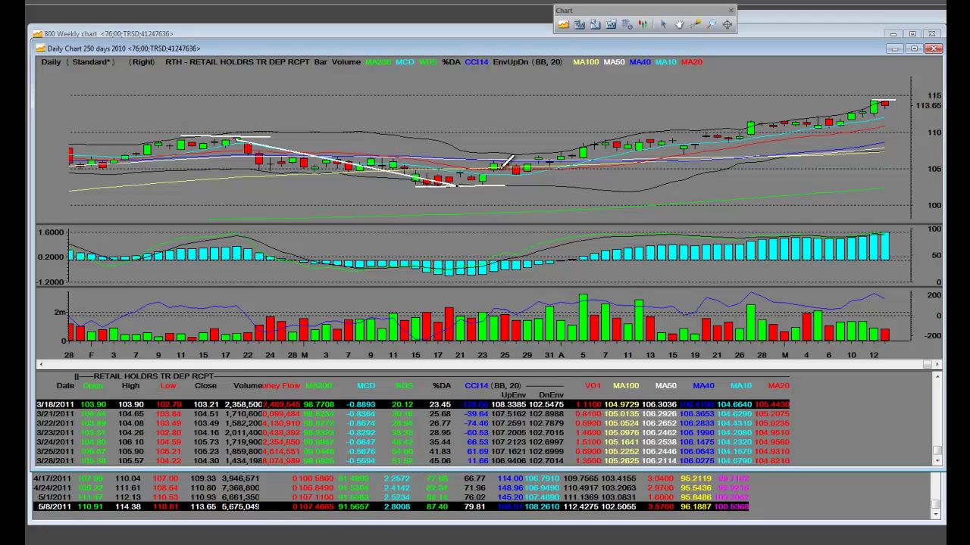
left_click_drag(900, 85, 894, 99)
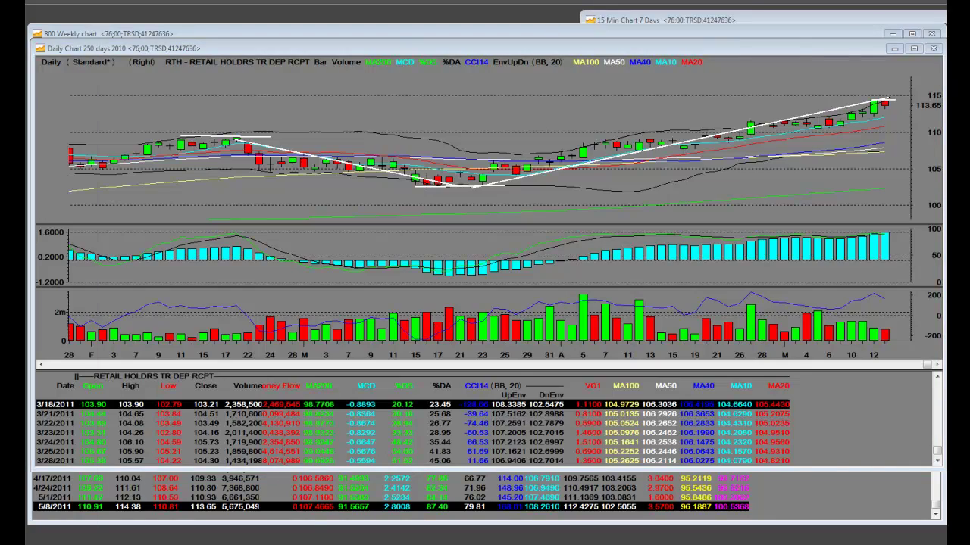
- In the RTH % Above 200 workbook, check the latest % Above 200 formula =E2501/H2501
key("alt+Tab")
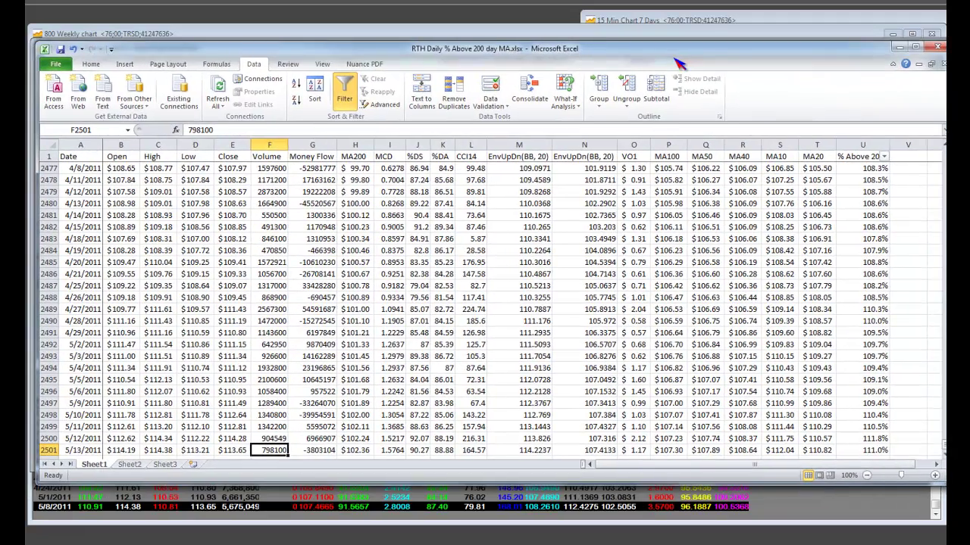
left_click_drag(670, 68, 674, 58)
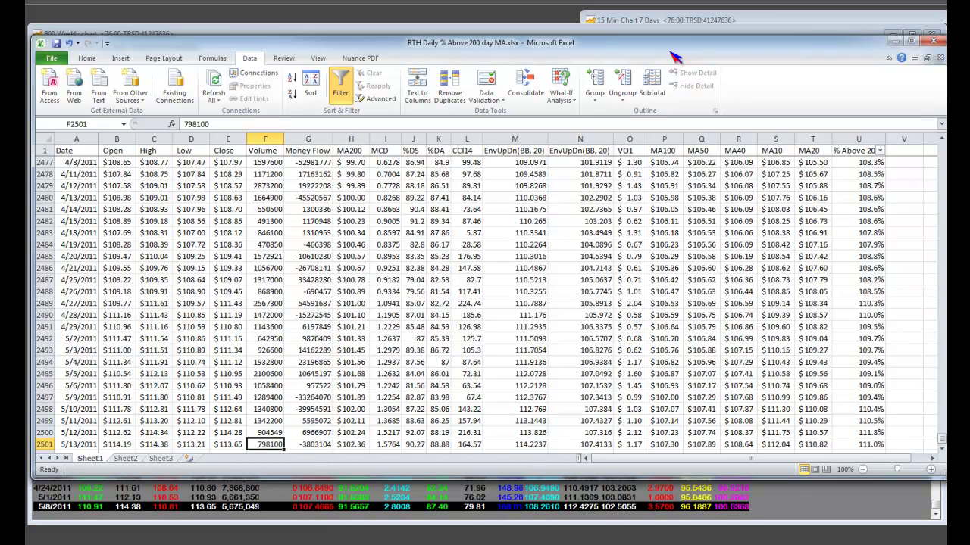
left_click(854, 150)
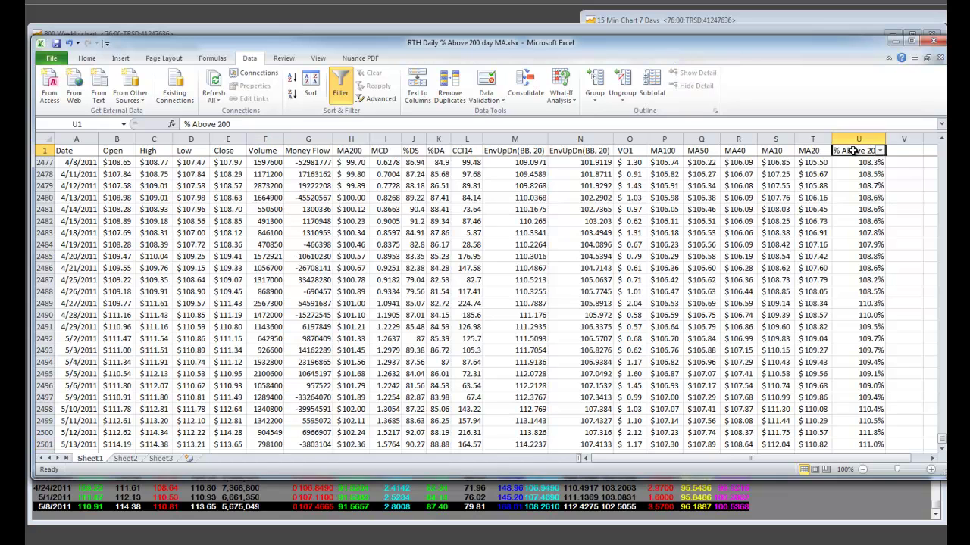
left_click(875, 445)
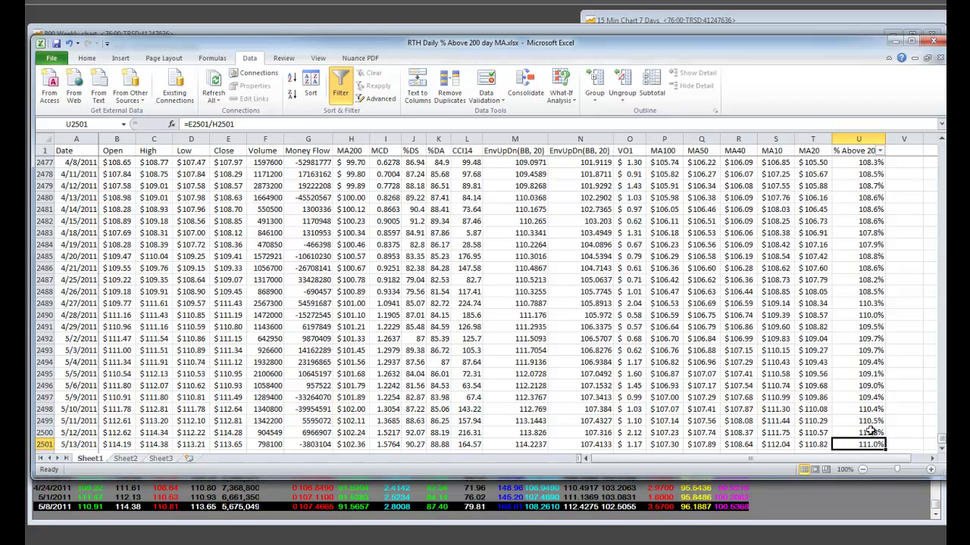
- Inspect the MA200 column H, including the latest value $102.36 in H2501
left_click(345, 138)
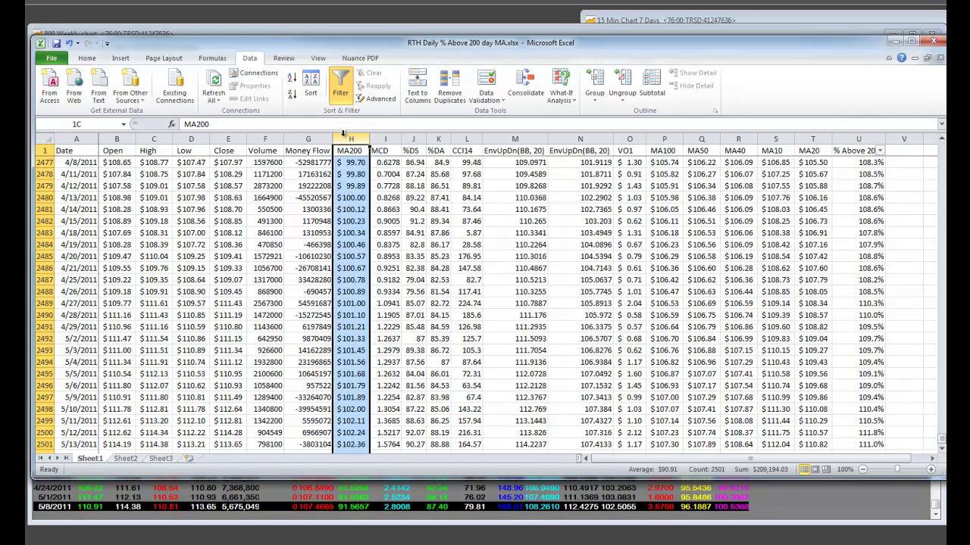
left_click(351, 445)
scroll(371, 369, "down", 2)
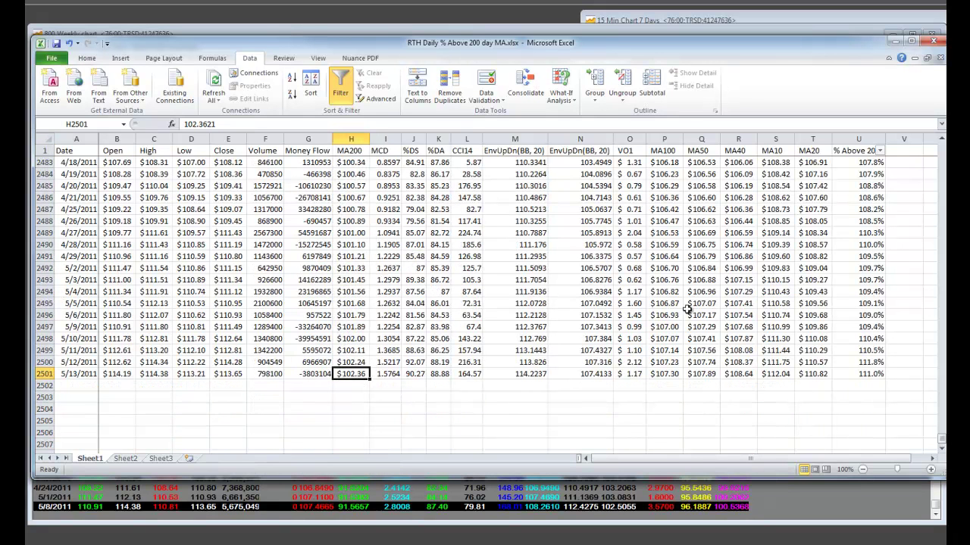
left_click(864, 375)
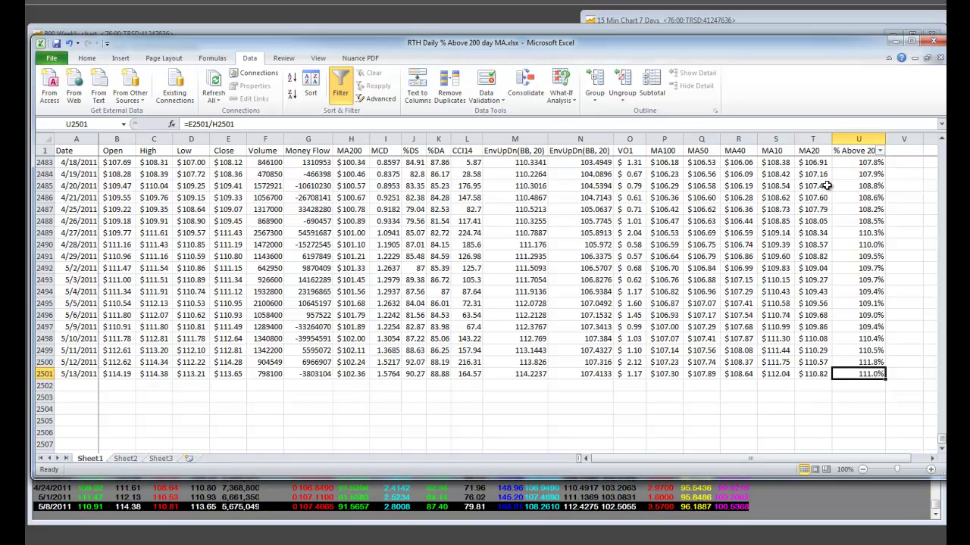
- In the % Above 200 AutoFilter, clear all values and keep only 120.5%, 120.3% and 120.1%
left_click(879, 150)
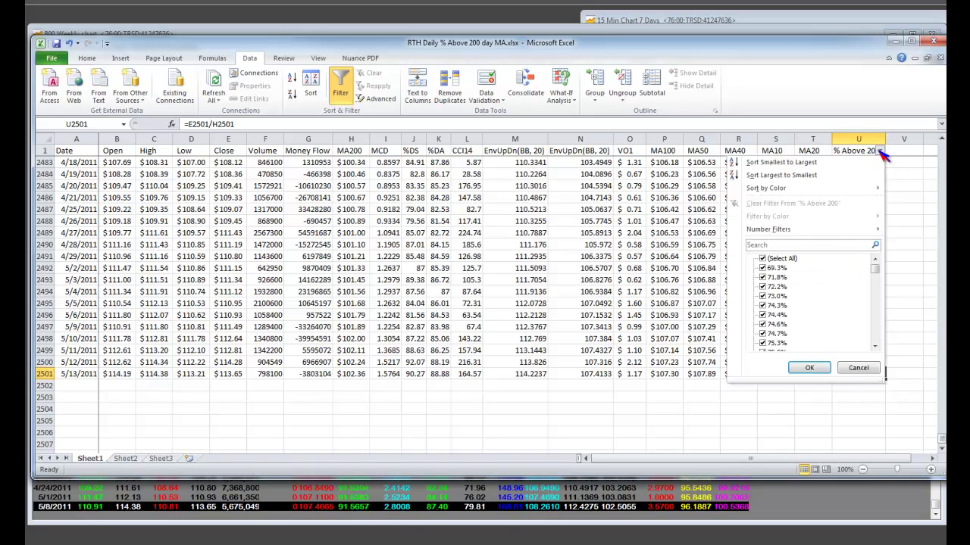
left_click(765, 259)
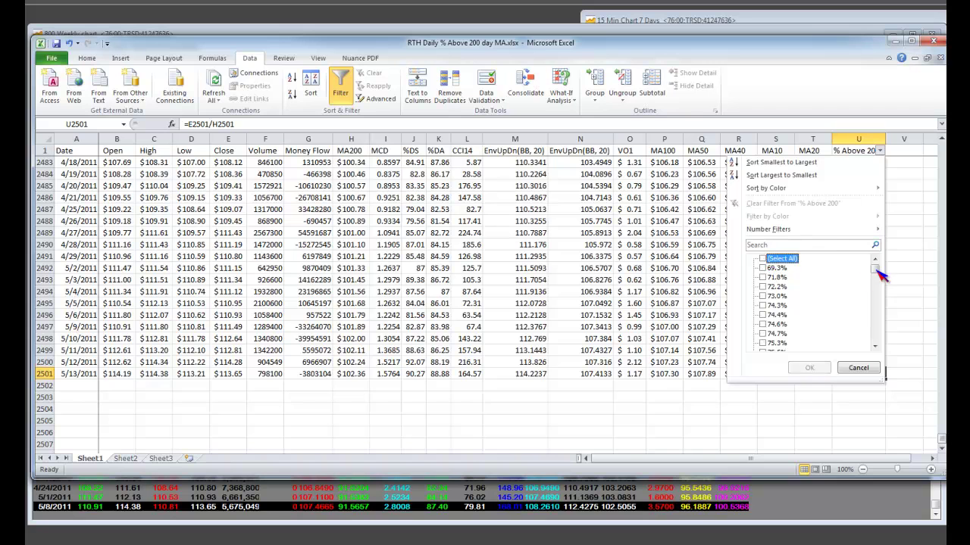
left_click_drag(876, 270, 878, 340)
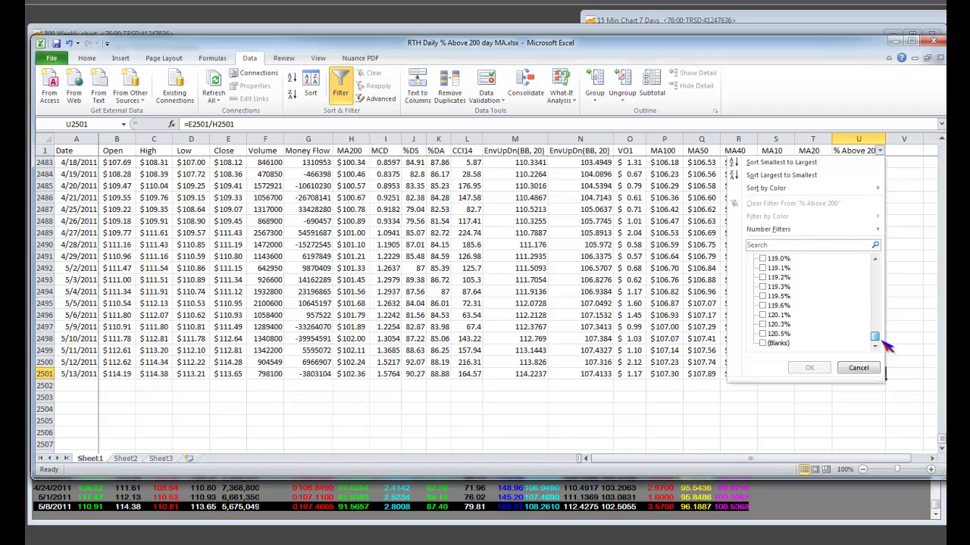
left_click(763, 334)
mouse_move(772, 231)
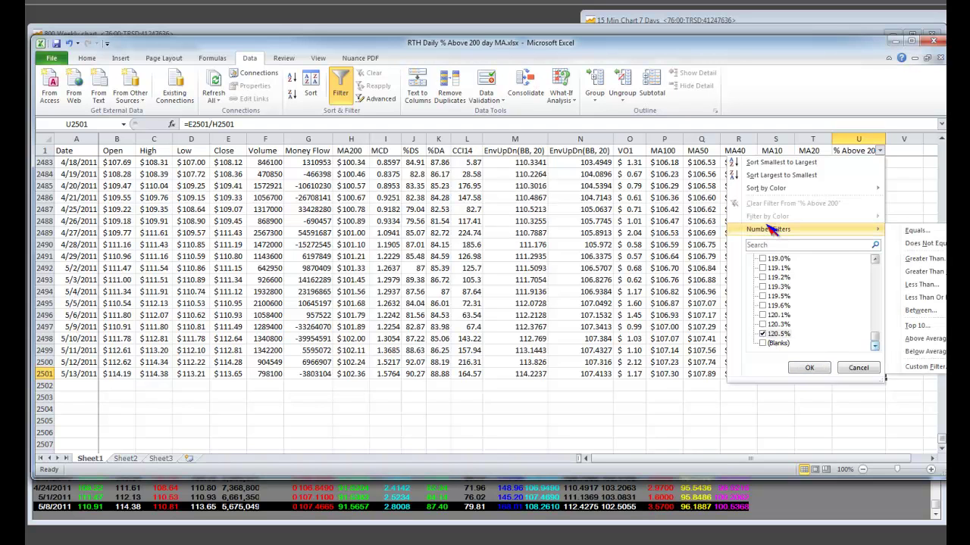
left_click(764, 324)
left_click(764, 315)
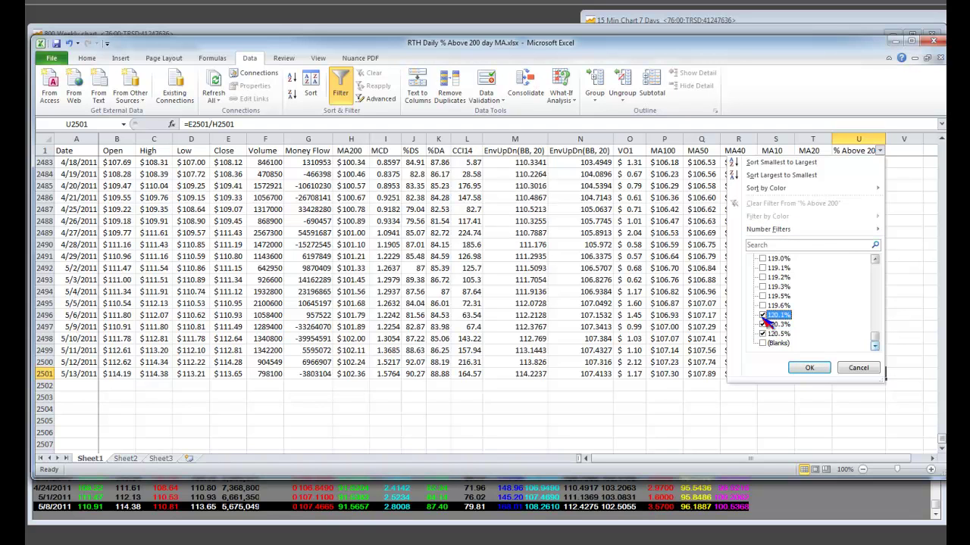
left_click(807, 369)
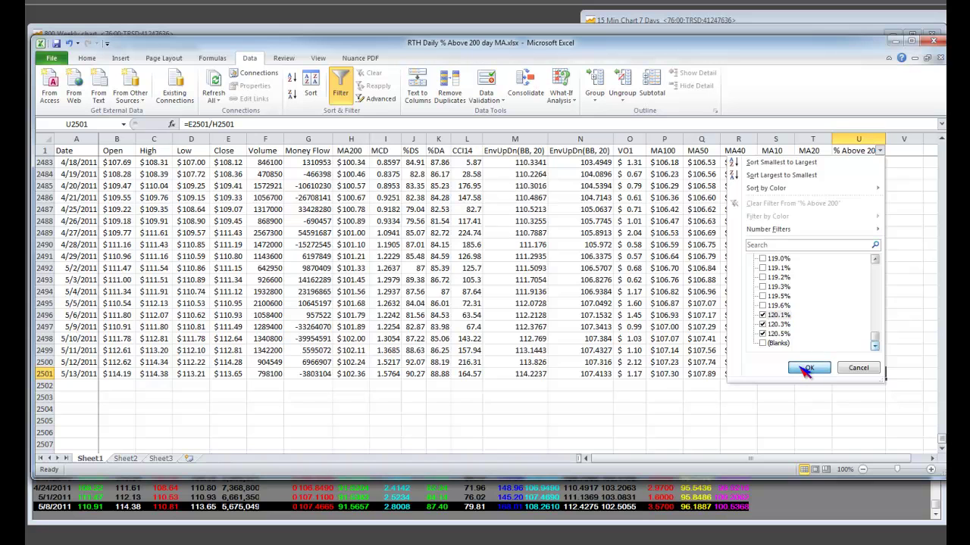
- Review filtered rows 562–564 of early September 2003, then switch filtering off
scroll(788, 190, "up", 1)
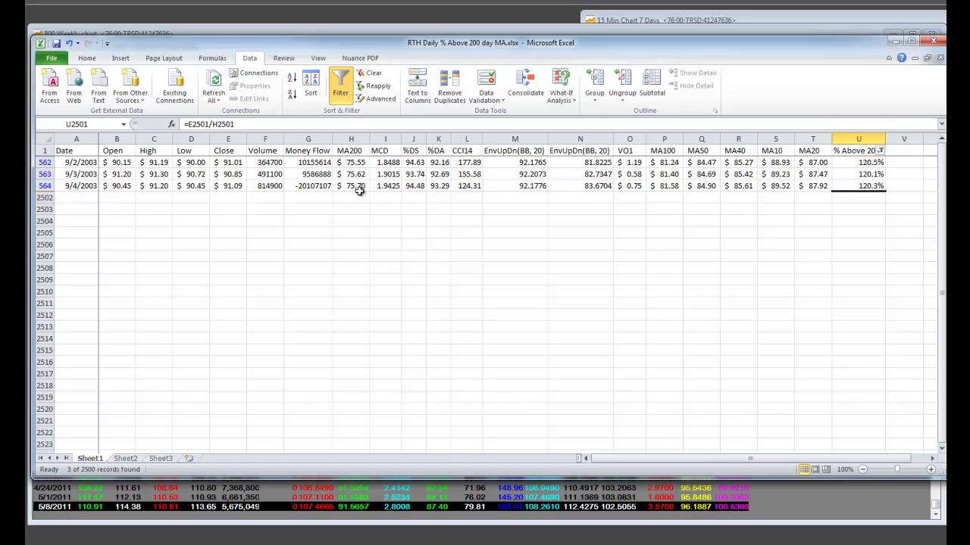
left_click(341, 95)
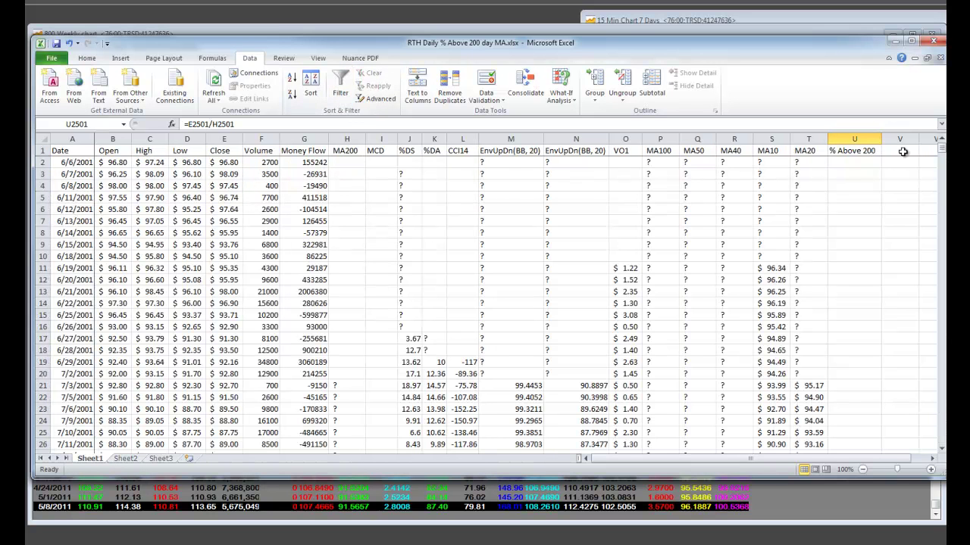
- Scroll the worksheet up to rows 560–584, covering 8/28/2003 to 10/2/2003
left_click_drag(942, 150, 938, 262)
scroll(871, 254, "up", 16)
scroll(831, 245, "up", 10)
left_click(939, 220)
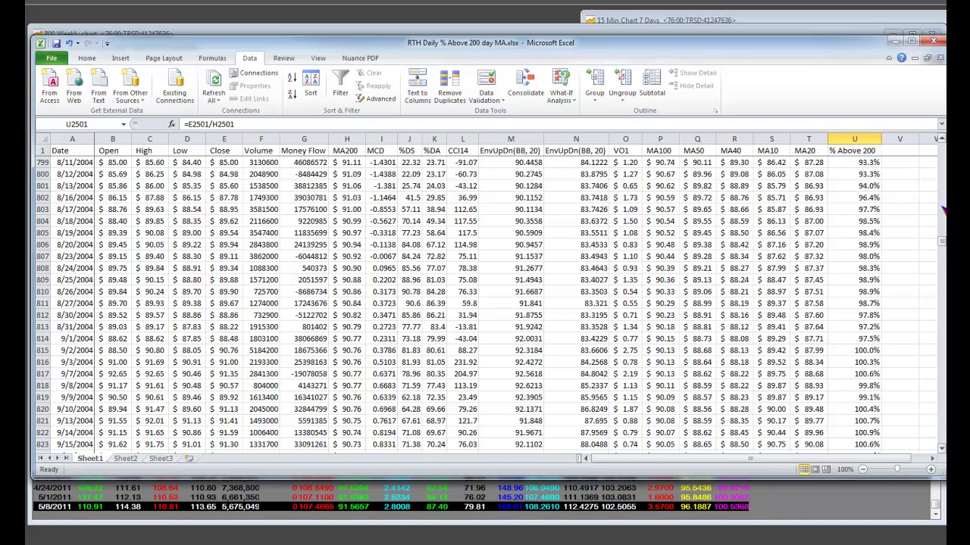
left_click(943, 211)
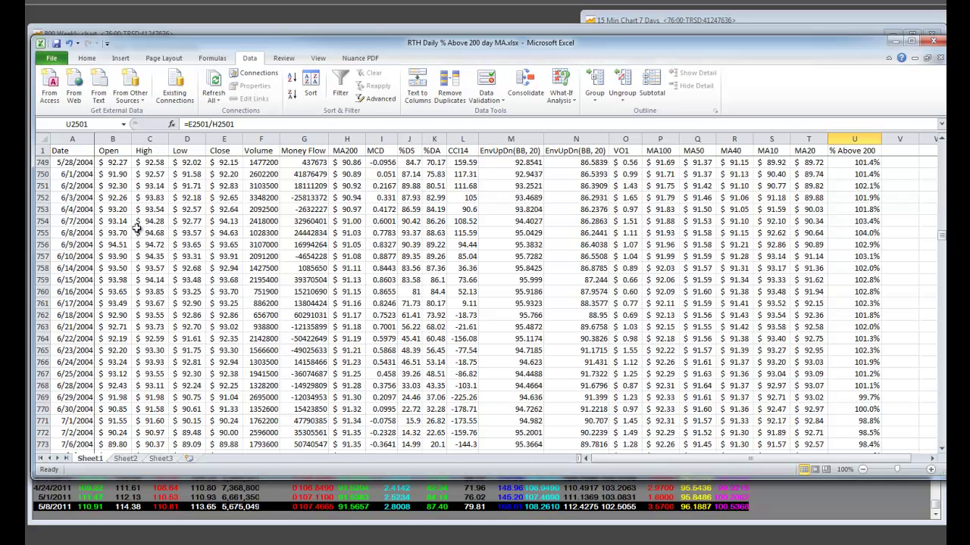
scroll(197, 252, "up", 3)
scroll(197, 252, "up", 7)
scroll(196, 253, "up", 17)
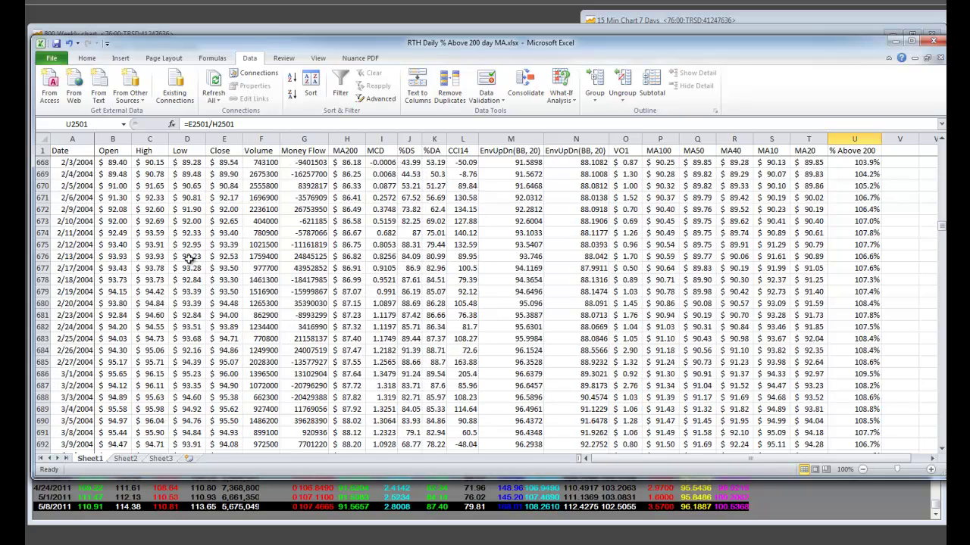
scroll(189, 257, "up", 18)
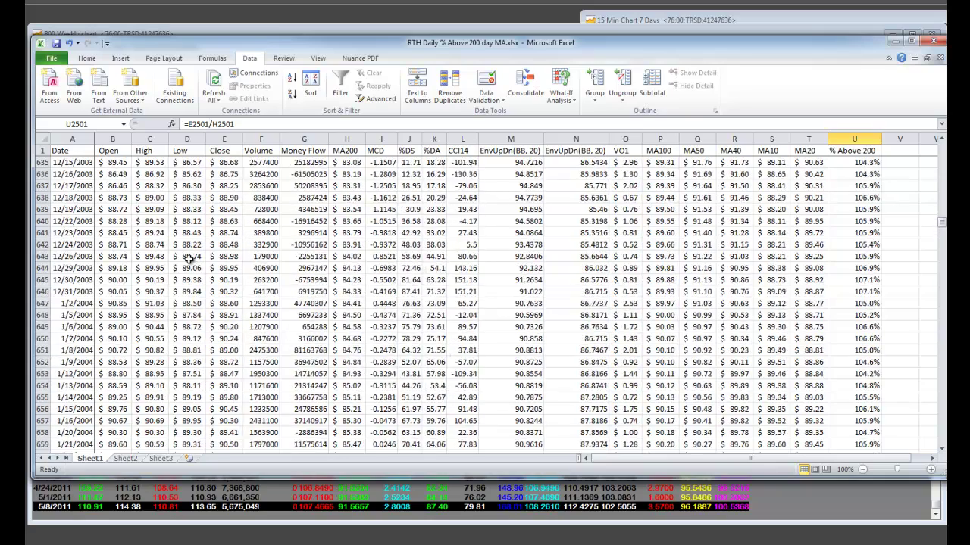
scroll(189, 257, "up", 1)
scroll(189, 258, "up", 3)
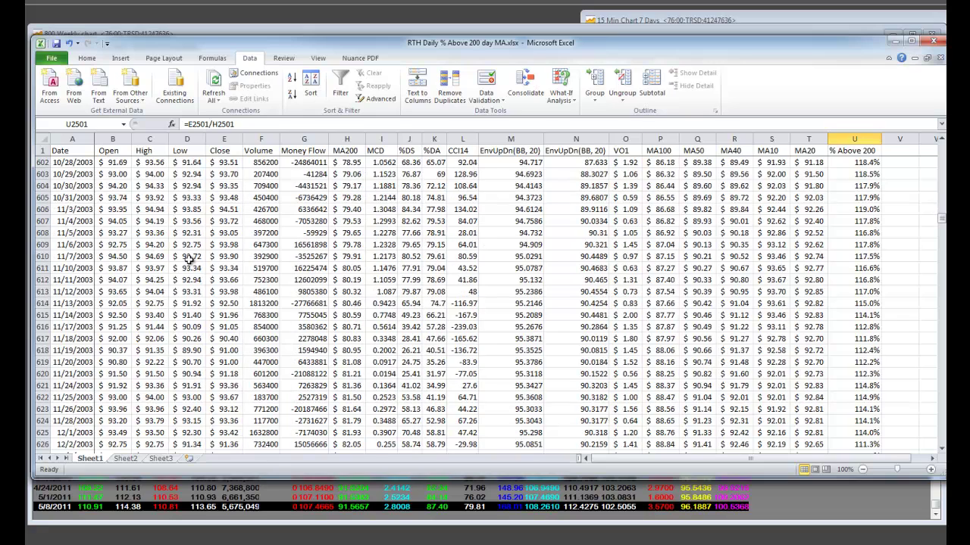
scroll(190, 258, "up", 4)
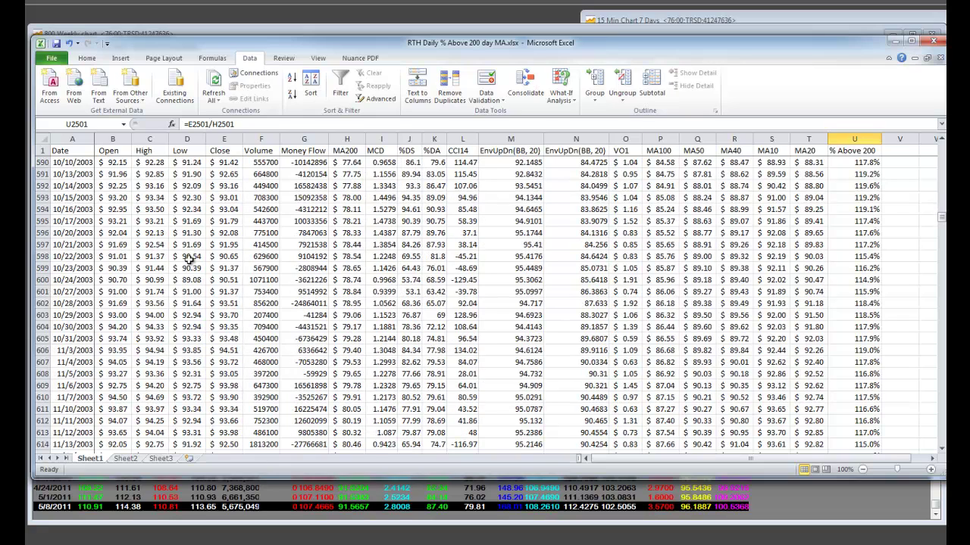
scroll(190, 257, "up", 4)
scroll(189, 258, "up", 4)
scroll(189, 258, "up", 2)
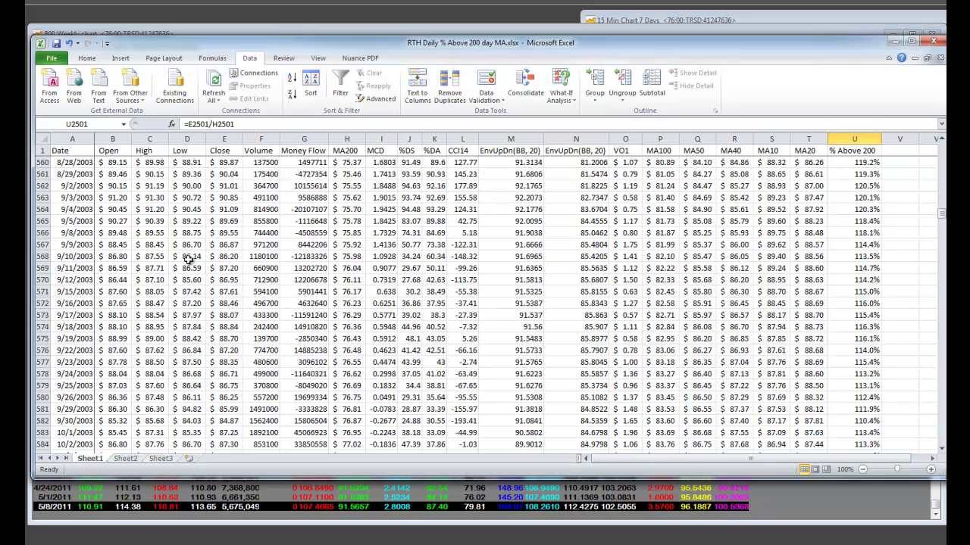
left_click_drag(150, 186, 171, 279)
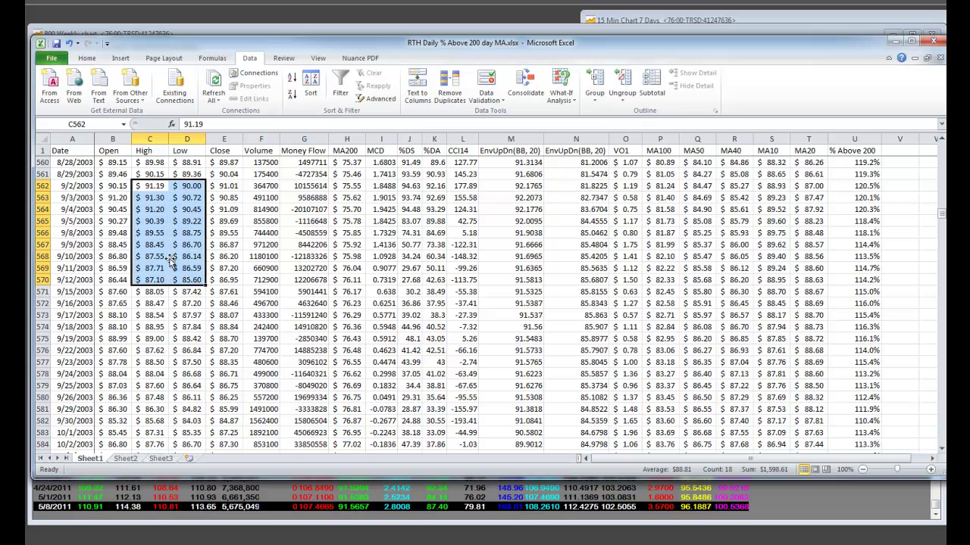
left_click(155, 201)
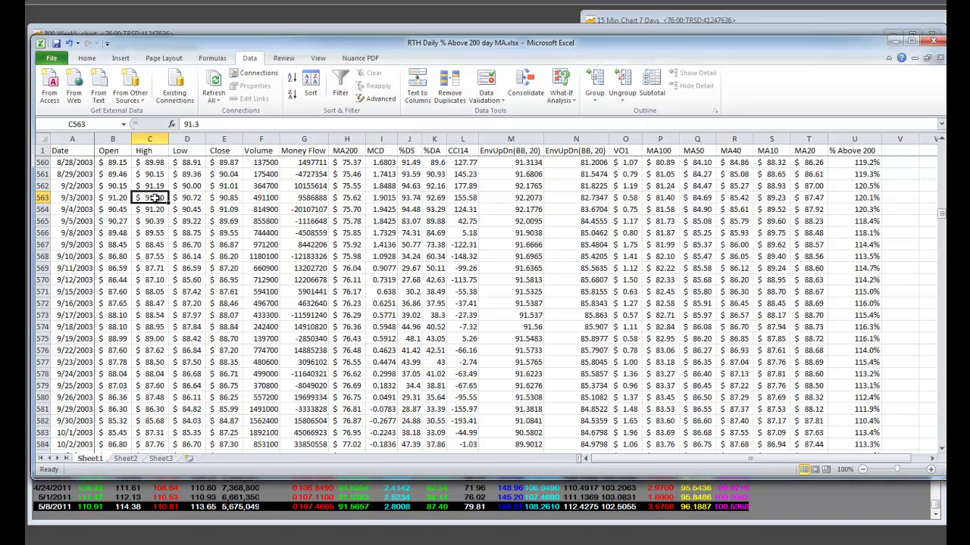
left_click_drag(155, 198, 189, 424)
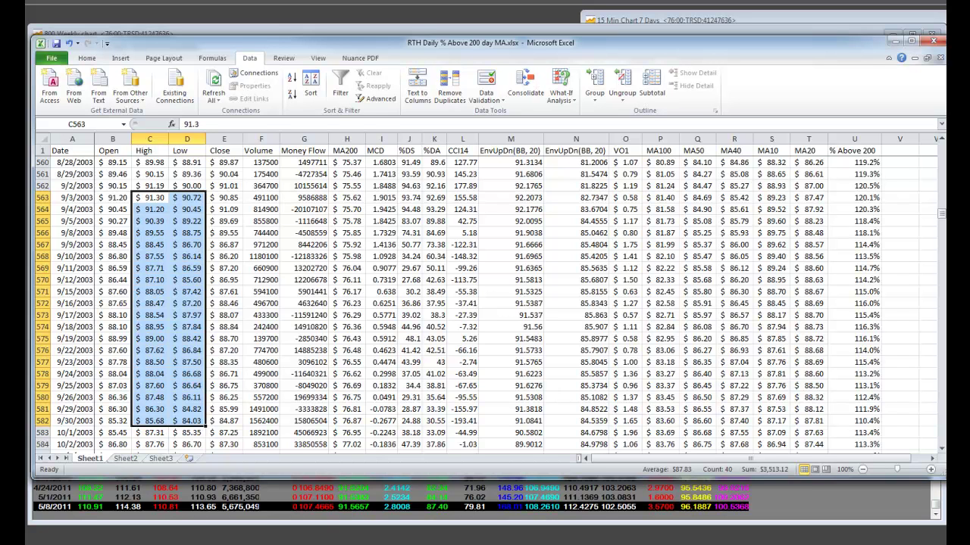
left_click(186, 420)
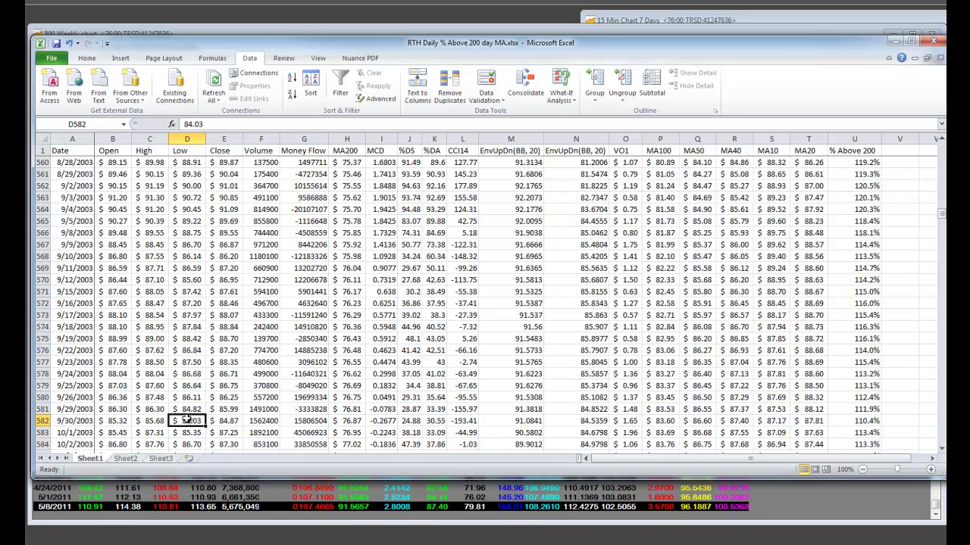
left_click(857, 182)
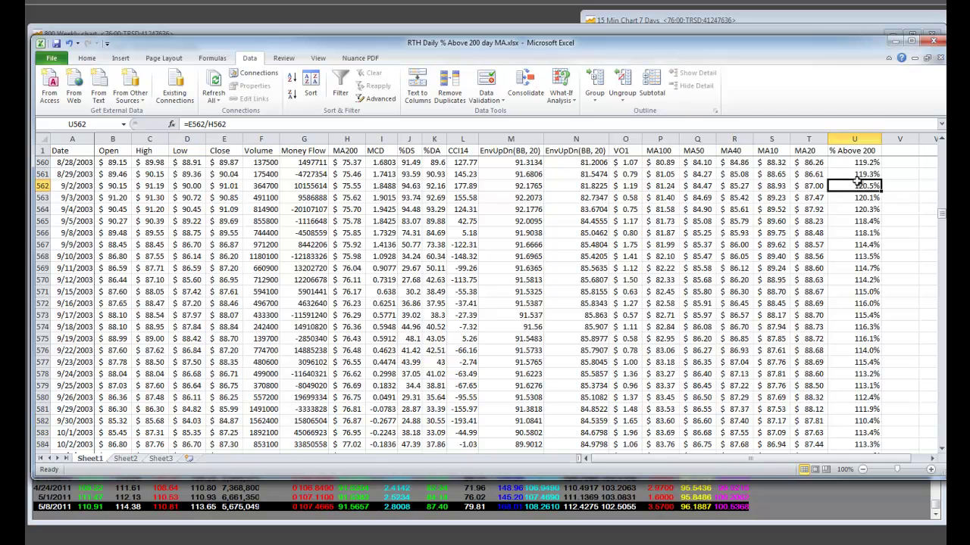
left_click(869, 422)
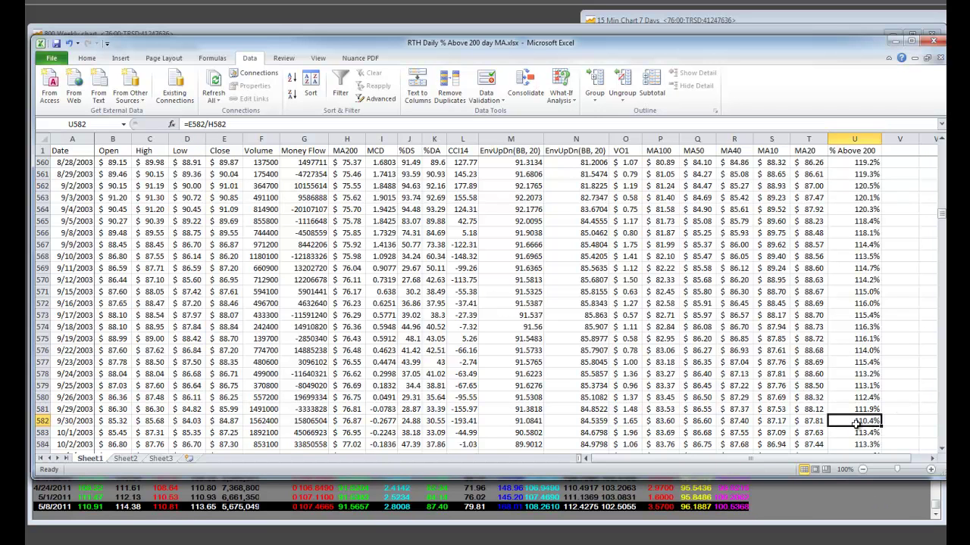
left_click(198, 421)
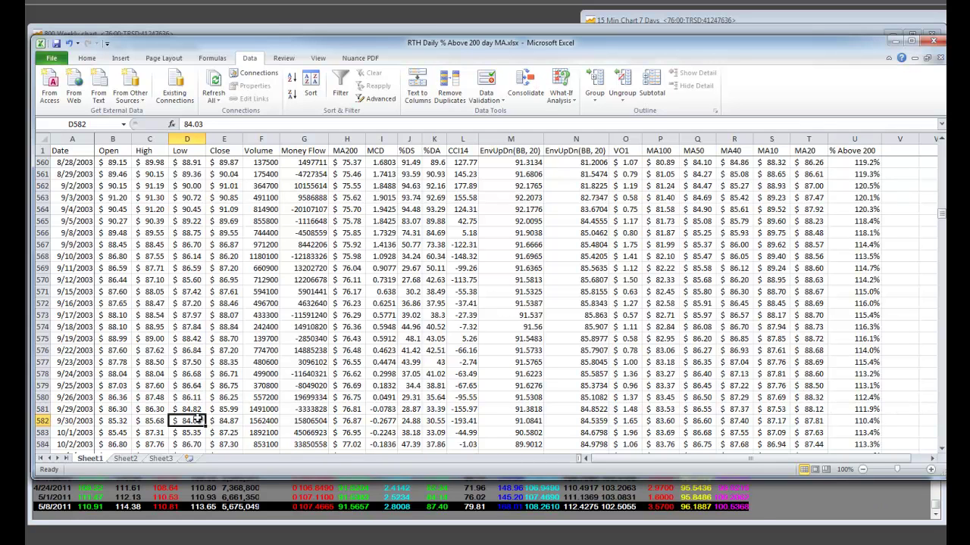
scroll(197, 419, "down", 1)
scroll(197, 419, "down", 2)
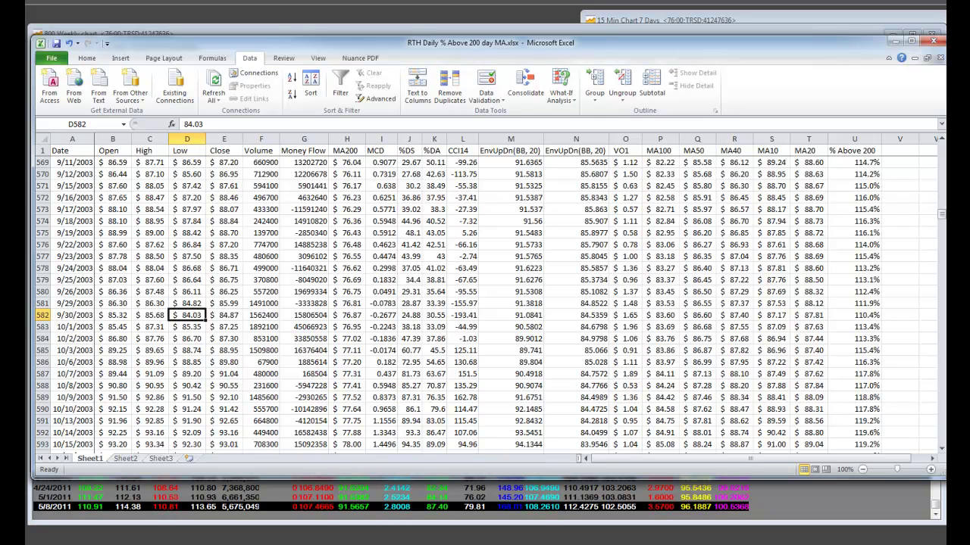
left_click_drag(187, 315, 146, 444)
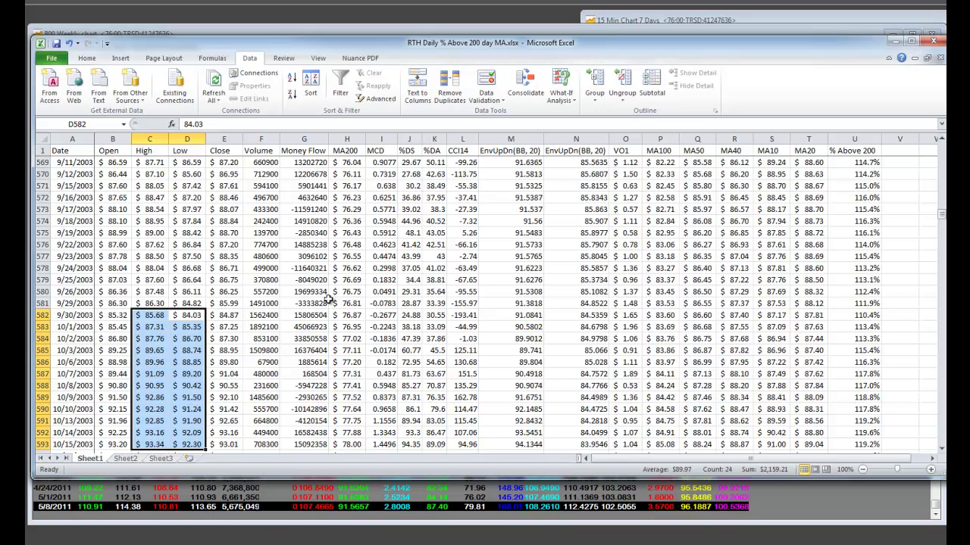
left_click(864, 445)
scroll(844, 395, "down", 1)
scroll(840, 393, "down", 2)
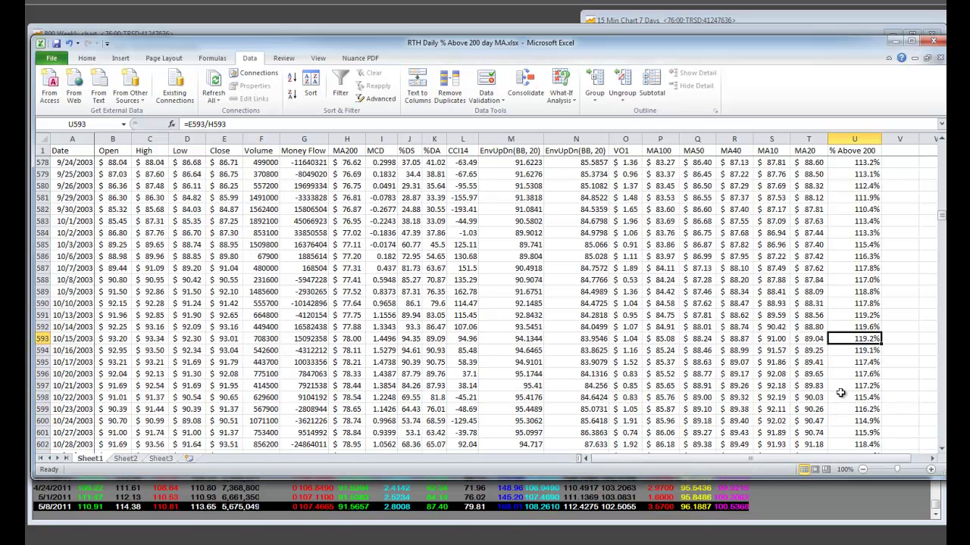
left_click_drag(148, 328, 183, 410)
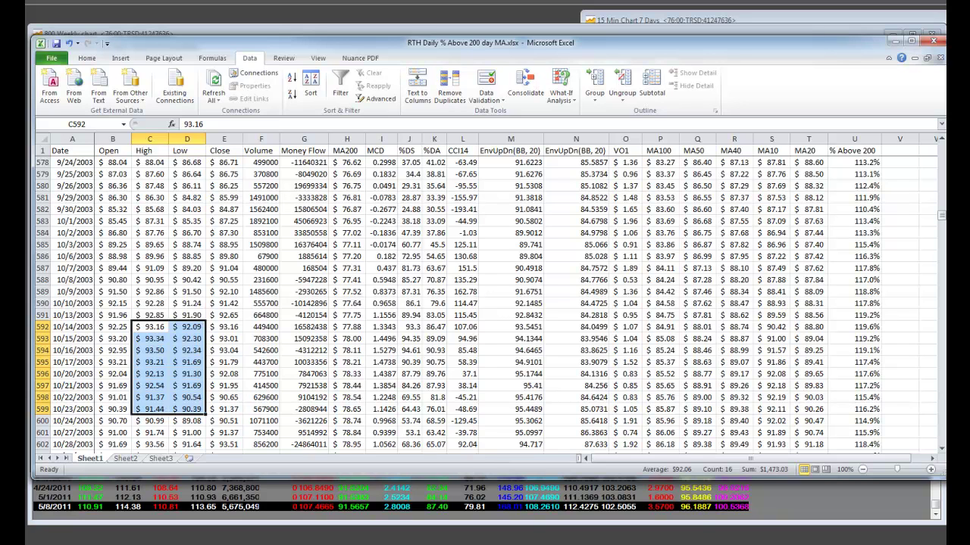
- Turn on filtering for column U and keep only 69.3%, 71.8%, 72.2% and 73.0%
left_click(846, 138)
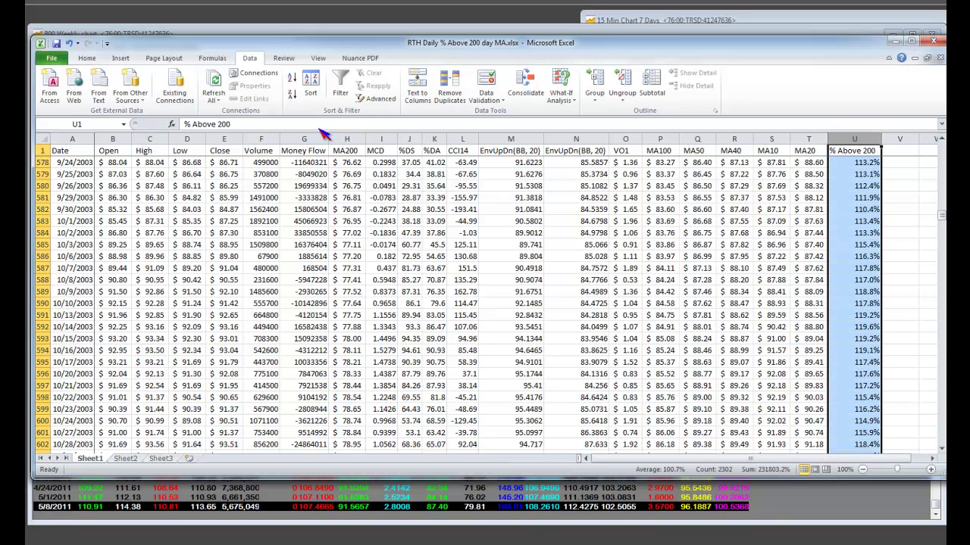
left_click(341, 83)
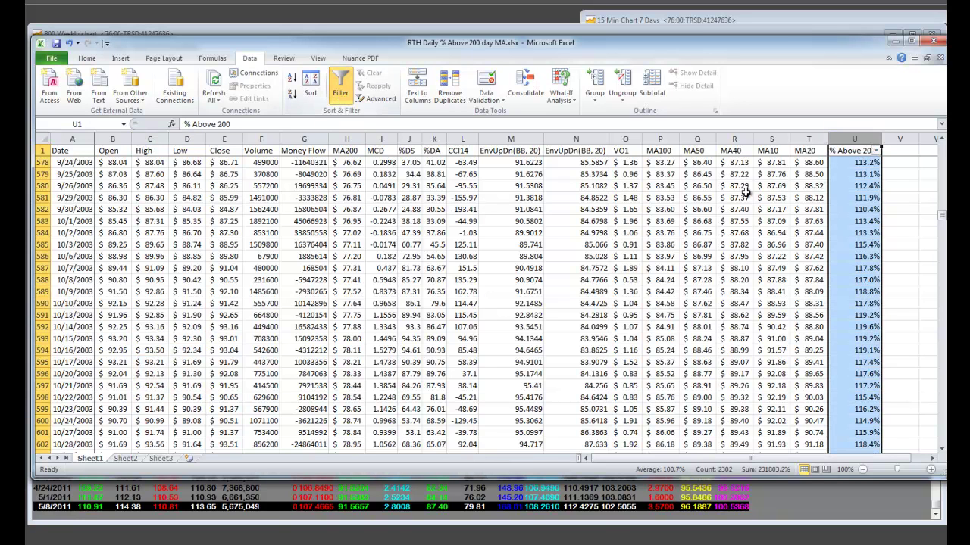
left_click(875, 150)
left_click(759, 258)
left_click(760, 259)
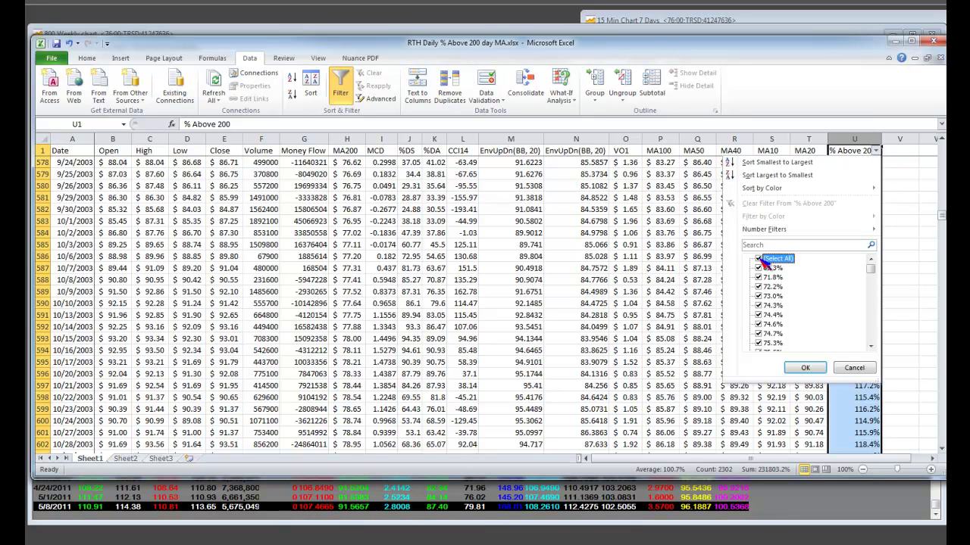
left_click(759, 259)
left_click(761, 260)
left_click(759, 258)
left_click(758, 267)
left_click(759, 277)
left_click(759, 286)
left_click(759, 296)
left_click(803, 367)
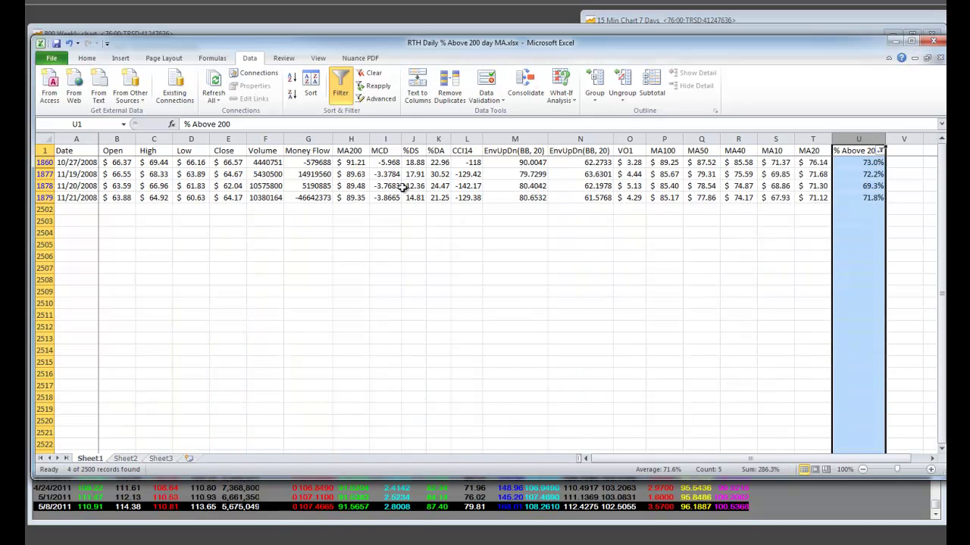
left_click(849, 198)
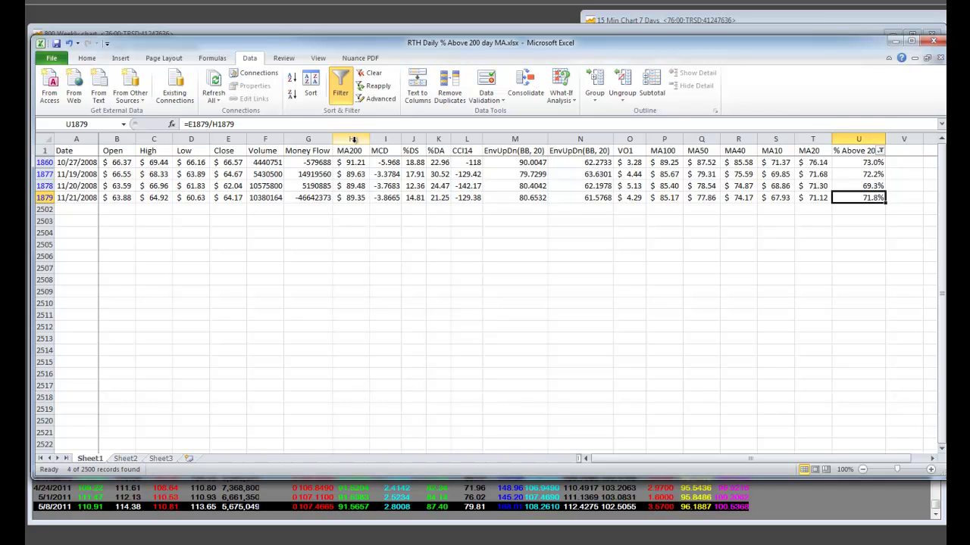
left_click(362, 162)
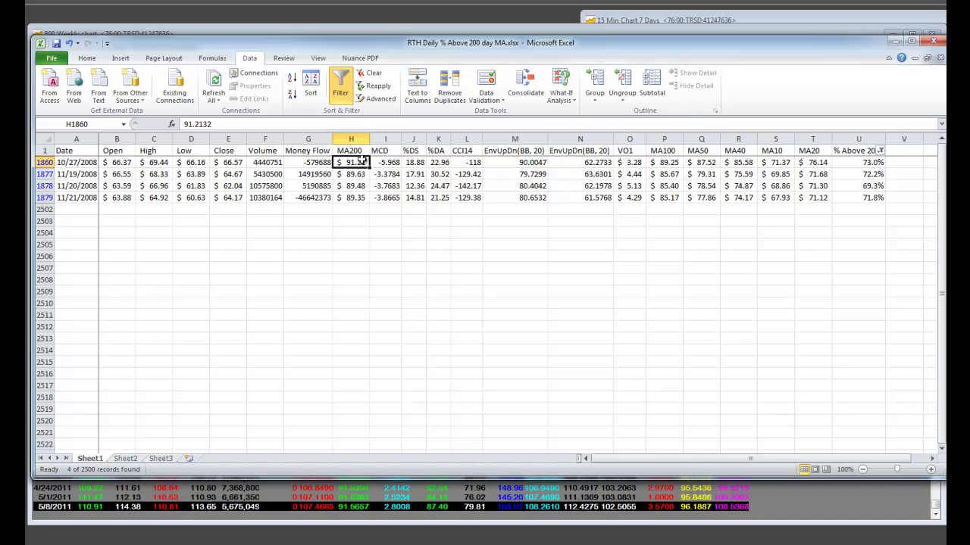
left_click_drag(191, 164, 366, 162)
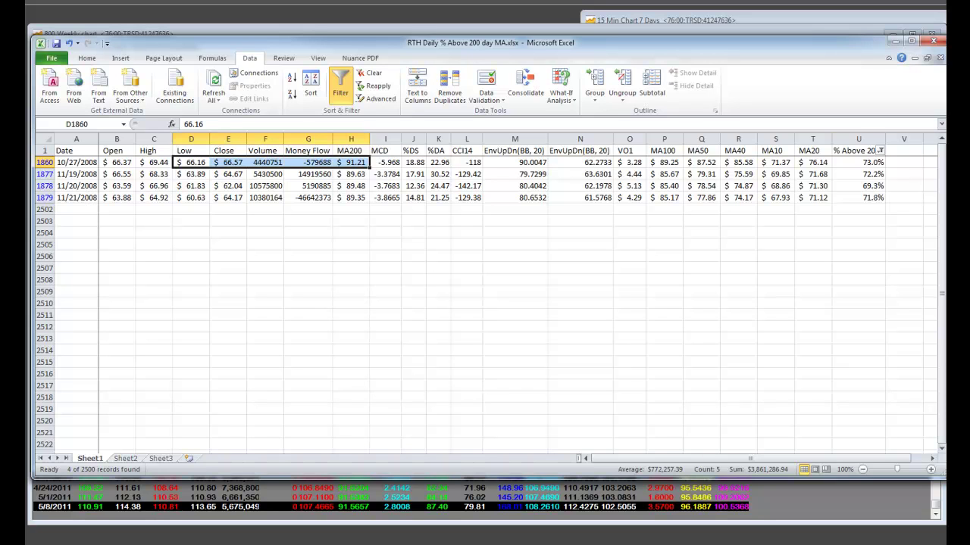
left_click(871, 185)
left_click(77, 186)
left_click_drag(77, 187, 314, 184)
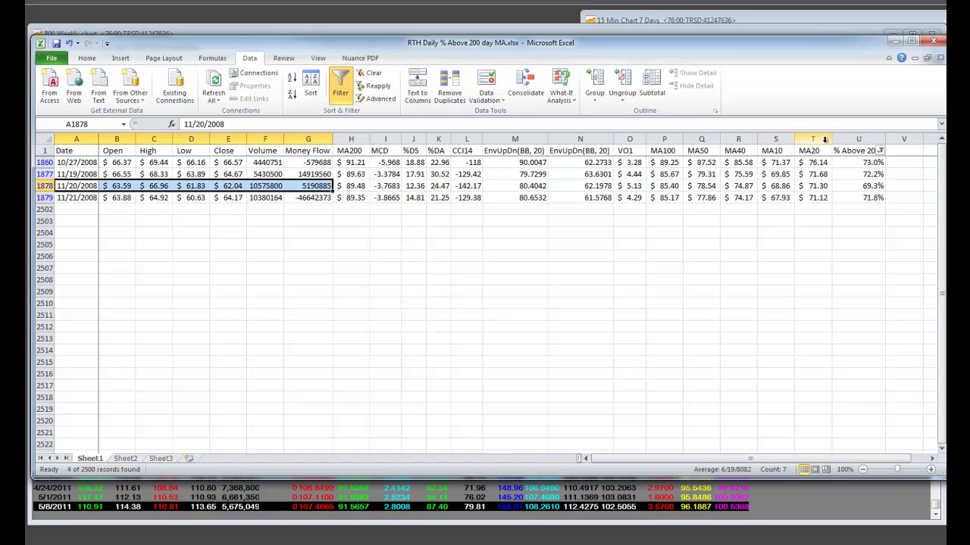
- Clear the % Above 200 filter and go to the November 2008 rows, selecting the 69.3% bottom
left_click(341, 87)
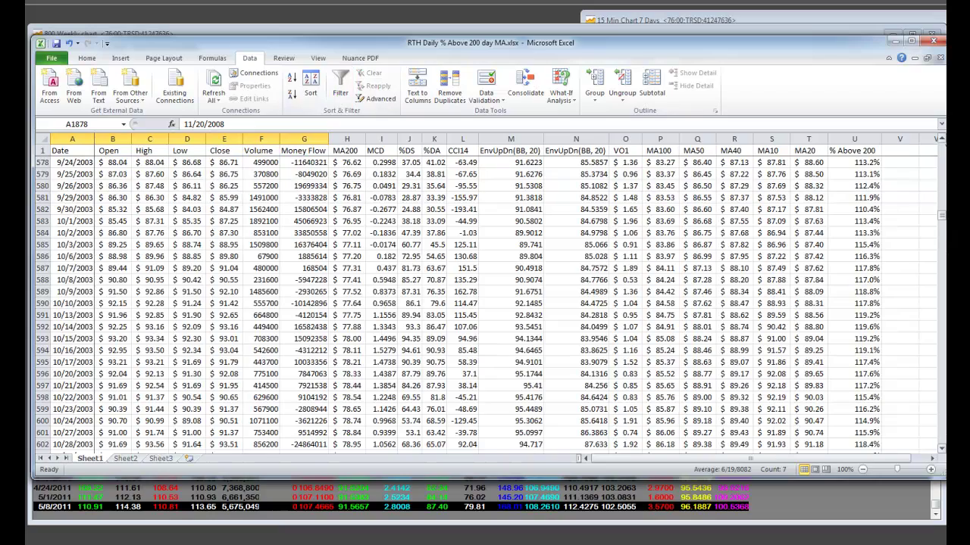
left_click_drag(940, 216, 940, 278)
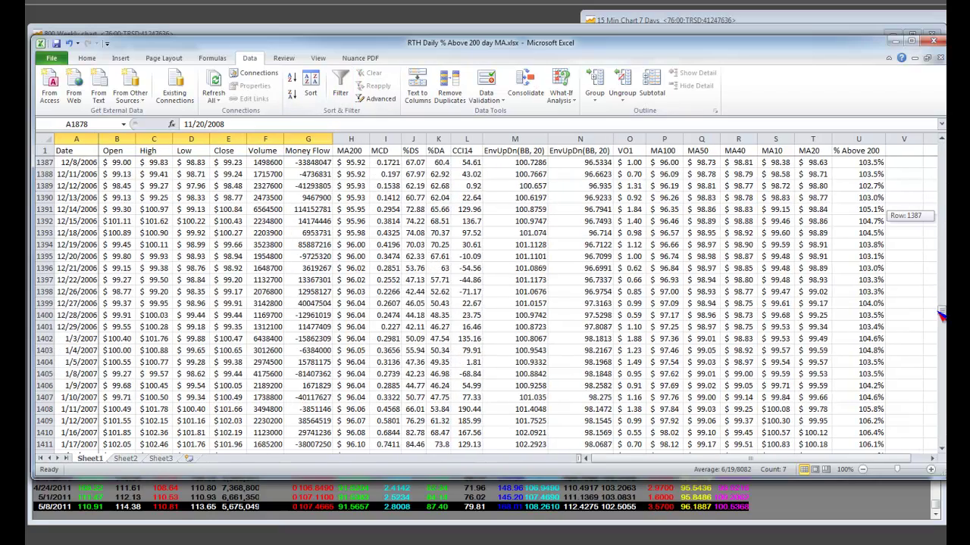
left_click_drag(940, 314, 941, 369)
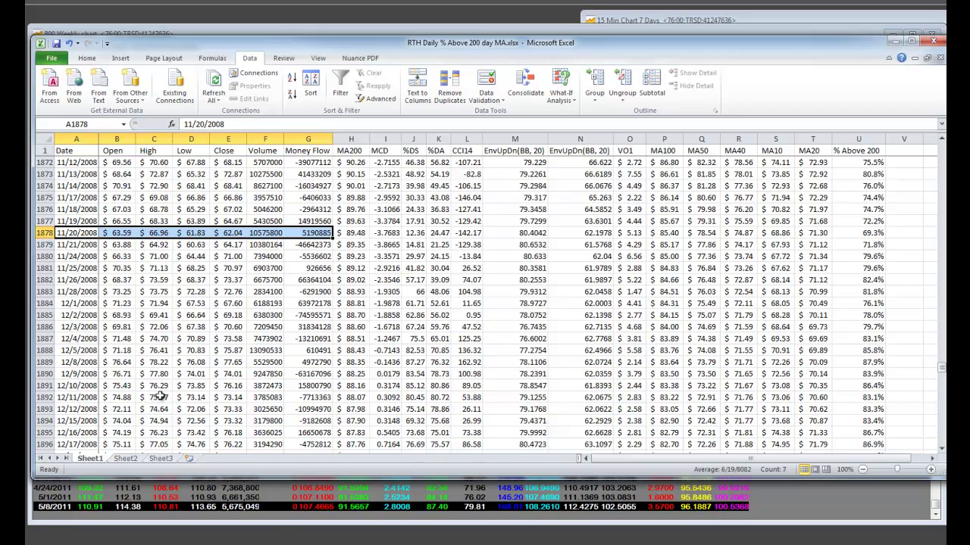
left_click(194, 244)
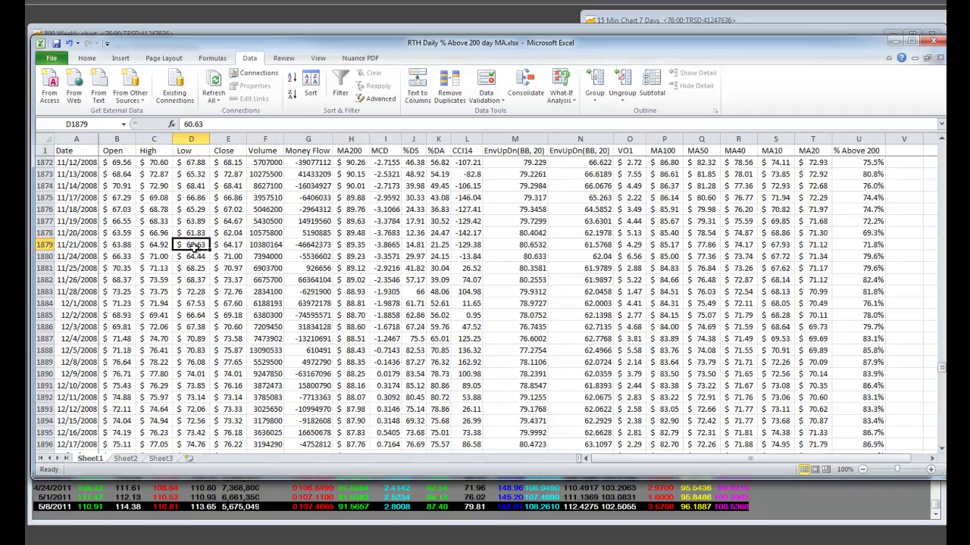
left_click_drag(194, 247, 160, 373)
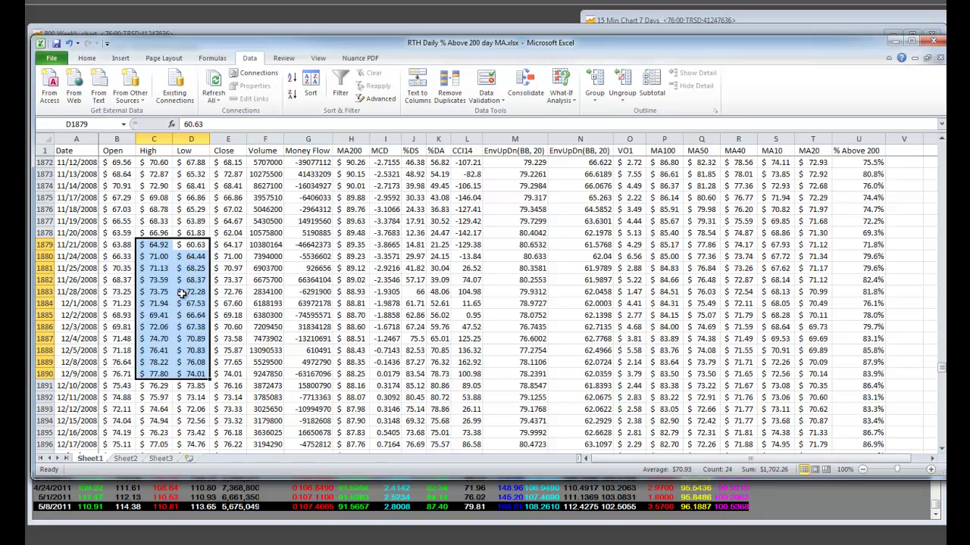
- Glance at the Morgan Stanley Retail sector list, then return to the RTH workbook
key("alt+Tab")
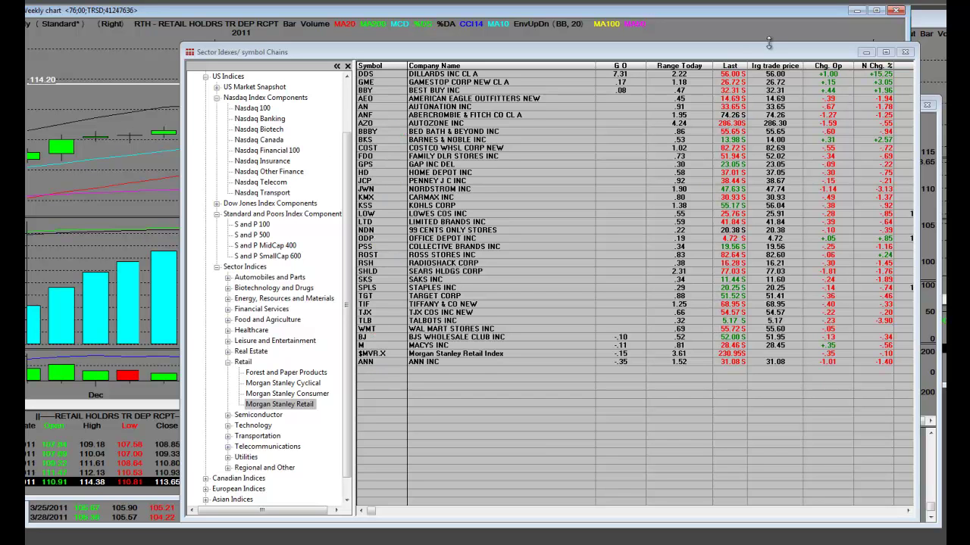
key("alt+Tab")
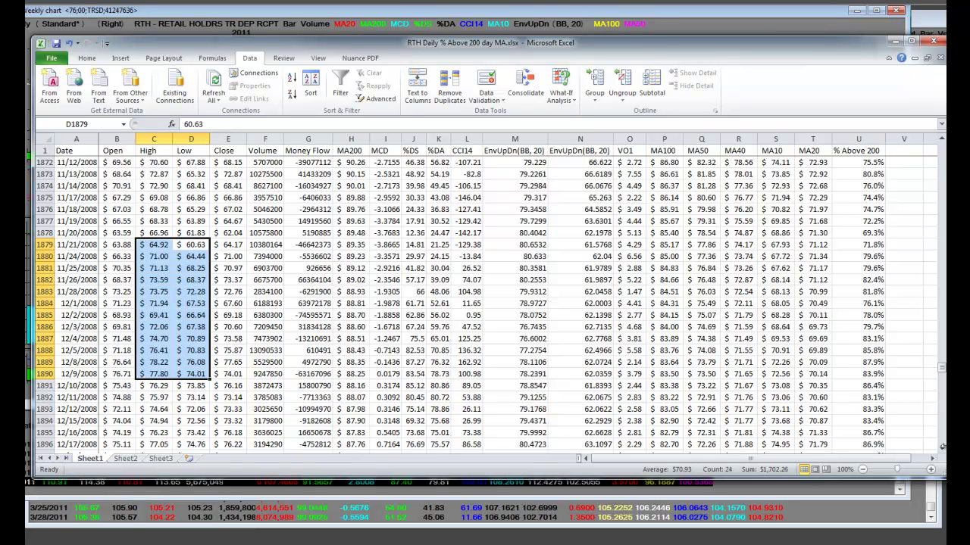
- Check the 5/5/2011 low, then select the 5/9–5/12/2011 Volume cells
left_click_drag(943, 371, 943, 393)
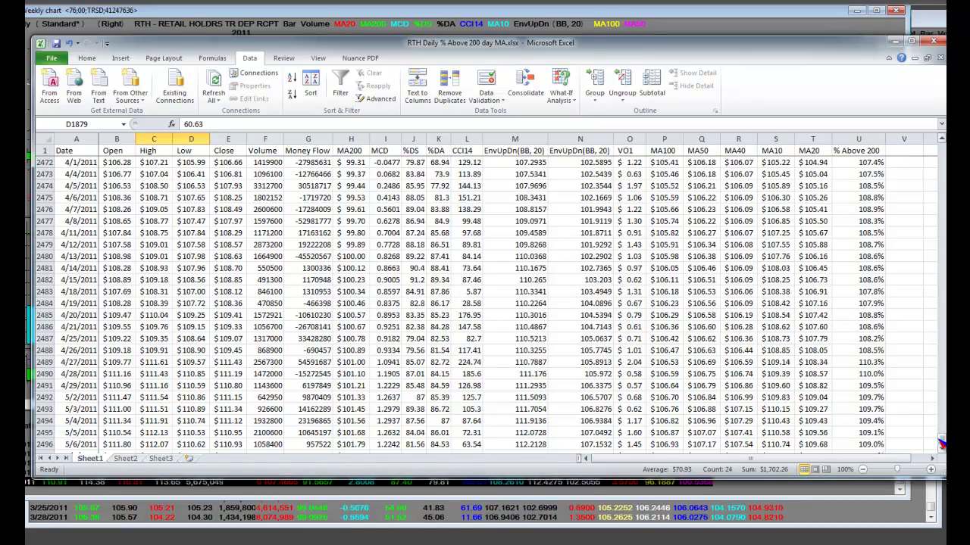
left_click(196, 431)
scroll(223, 417, "down", 5)
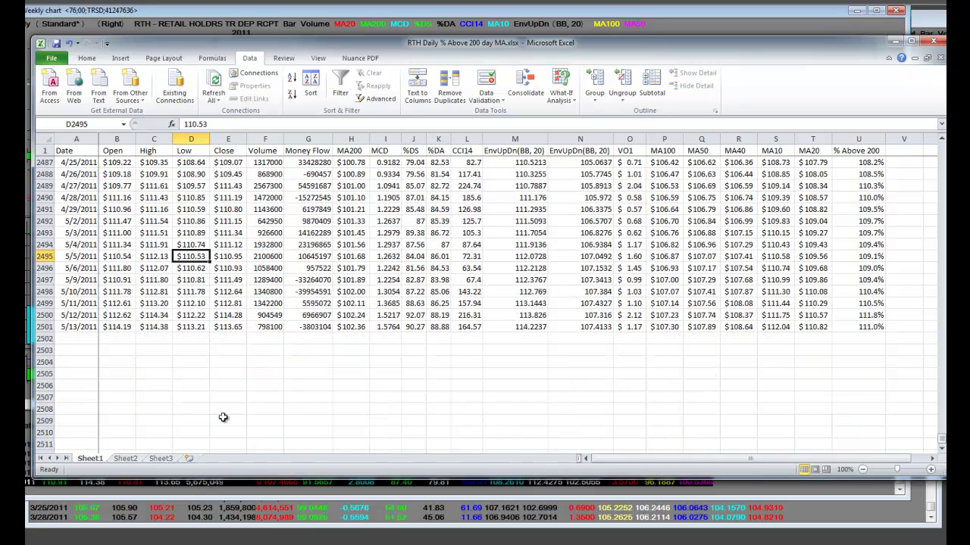
left_click(272, 280)
left_click_drag(271, 280, 278, 313)
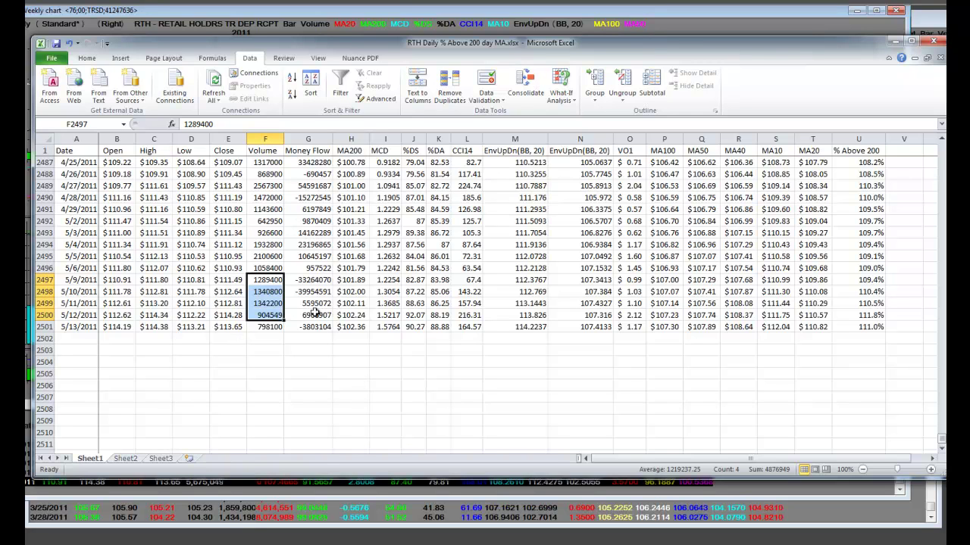
- Check the 5/12/2011 Money Flow value and its $114.34 high
left_click(312, 314)
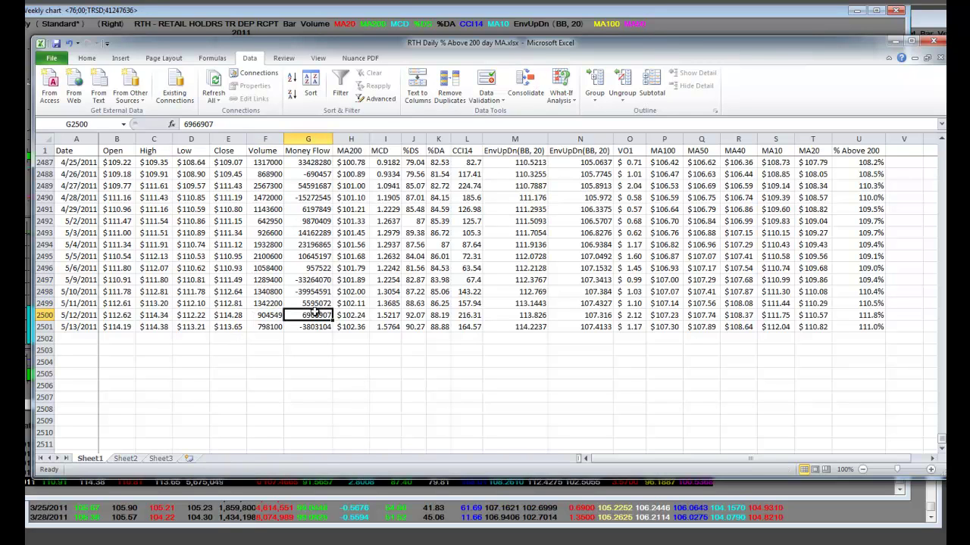
left_click(156, 320)
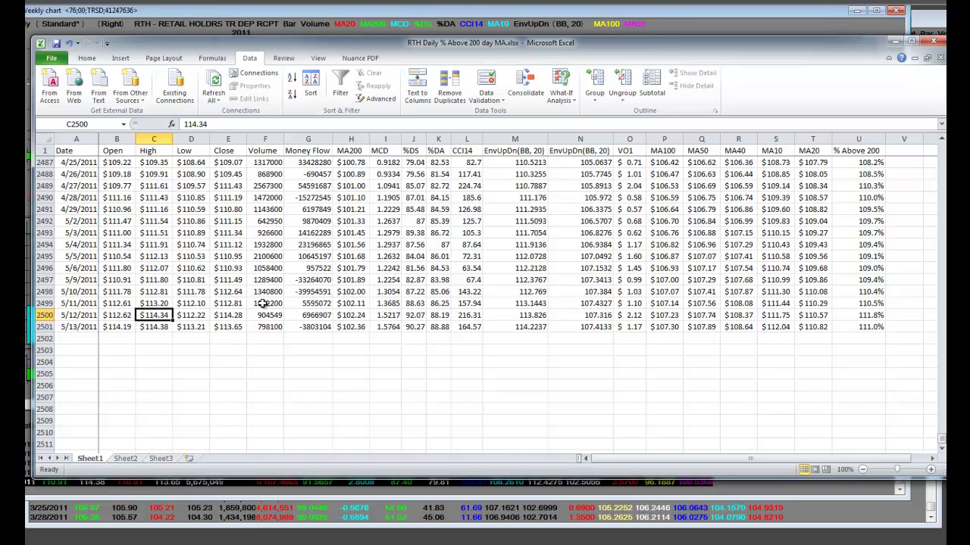
- Minimize Excel, then bring the RTH daily chart forward and move it up and left
left_click(894, 41)
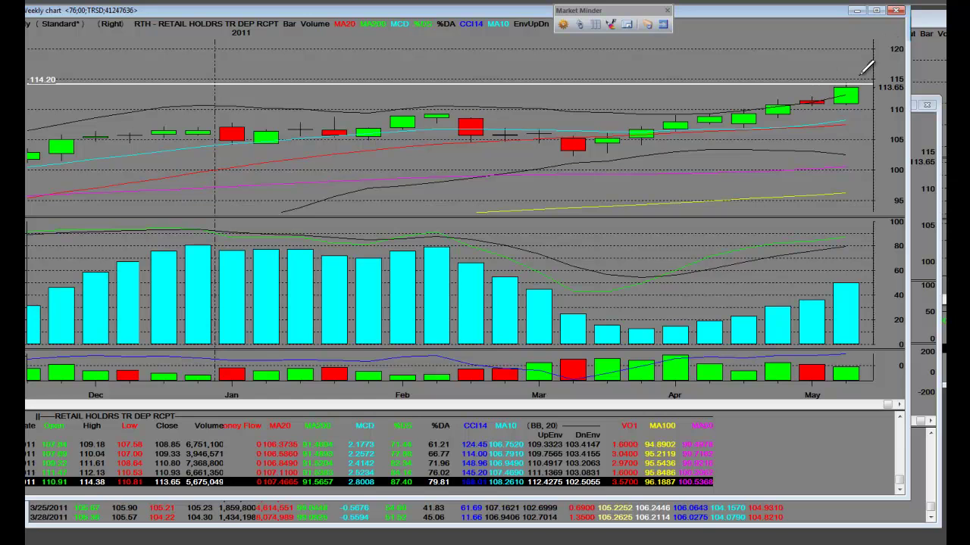
left_click(923, 140)
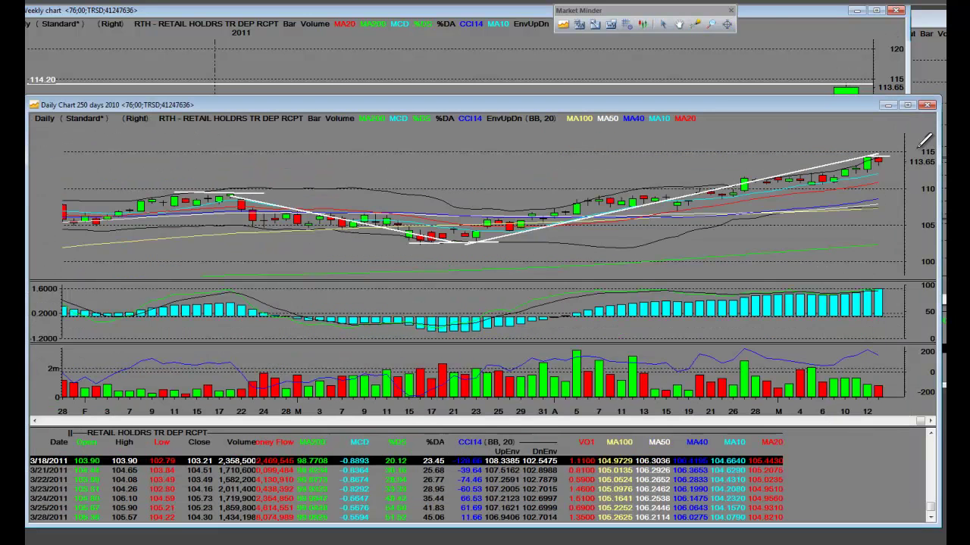
left_click_drag(782, 109, 813, 38)
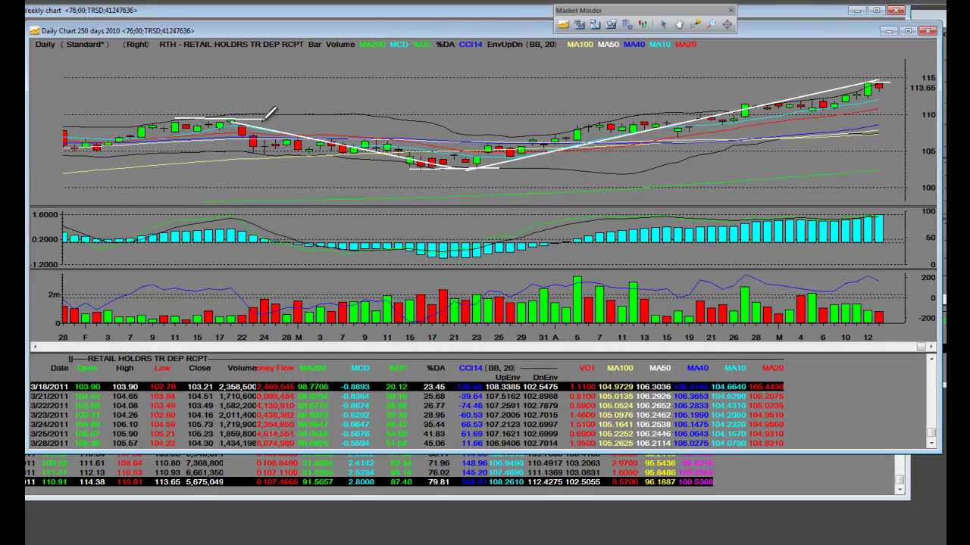